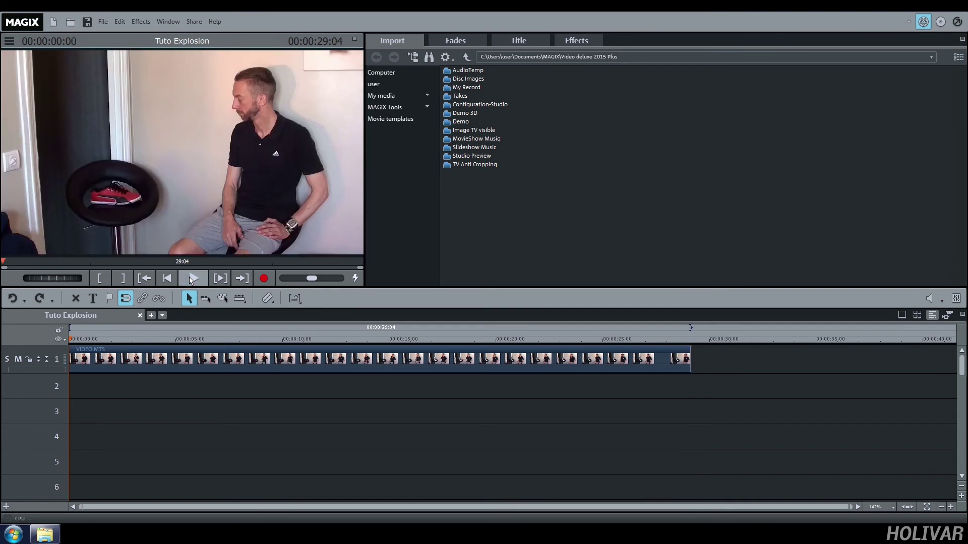
- Split the track 1 clip at about 8 seconds (08:01)
left_click(172, 341)
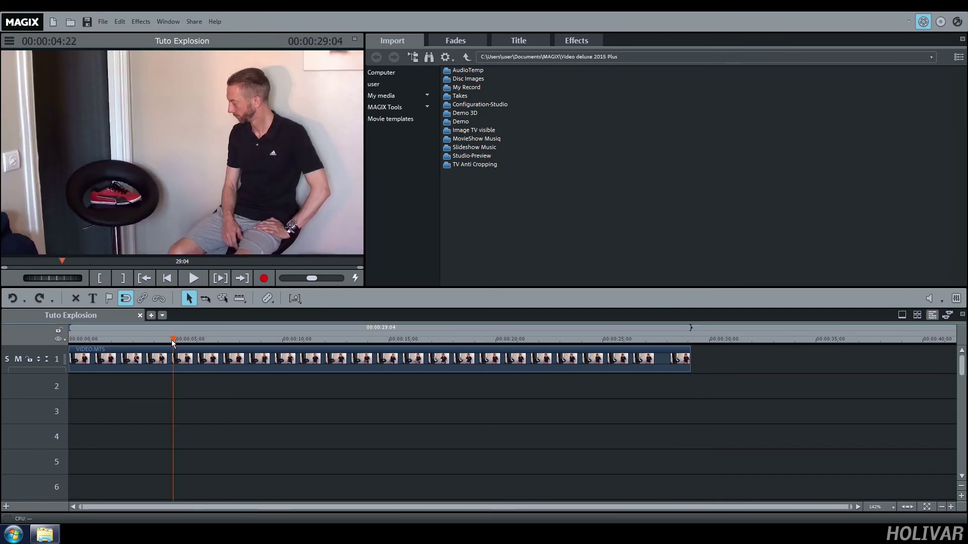
left_click_drag(173, 341, 202, 341)
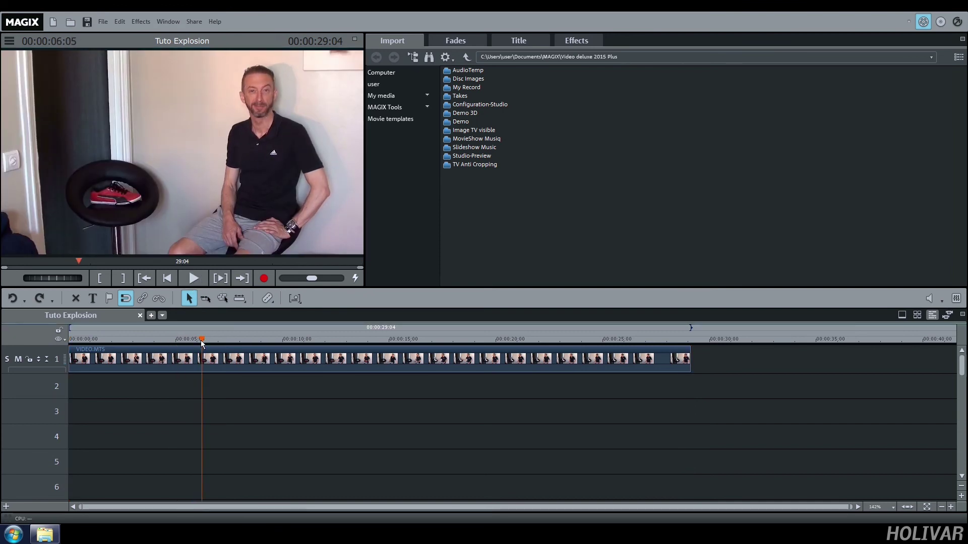
left_click_drag(202, 343, 240, 338)
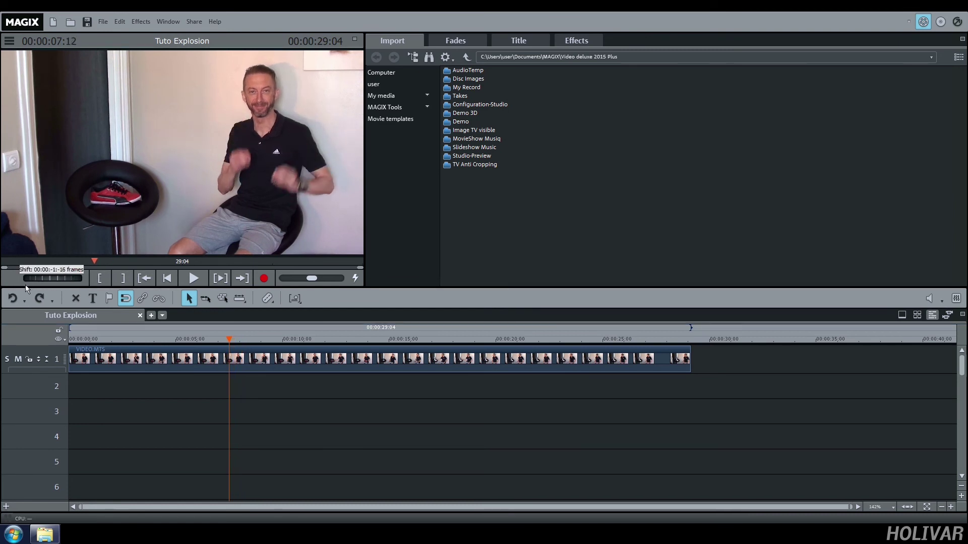
mouse_move(71, 277)
left_mouse_down()
mouse_move(32, 290)
mouse_move(67, 292)
left_mouse_up()
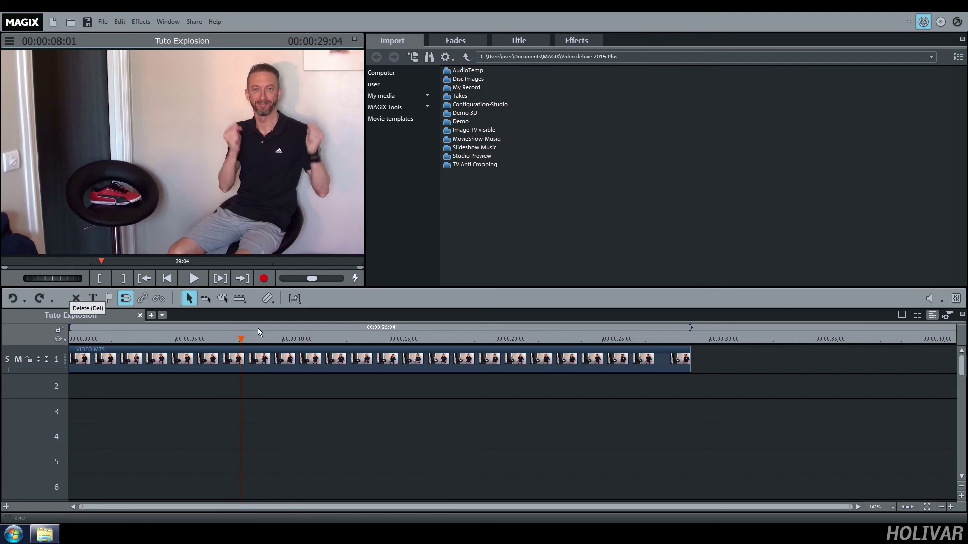
left_click(269, 300)
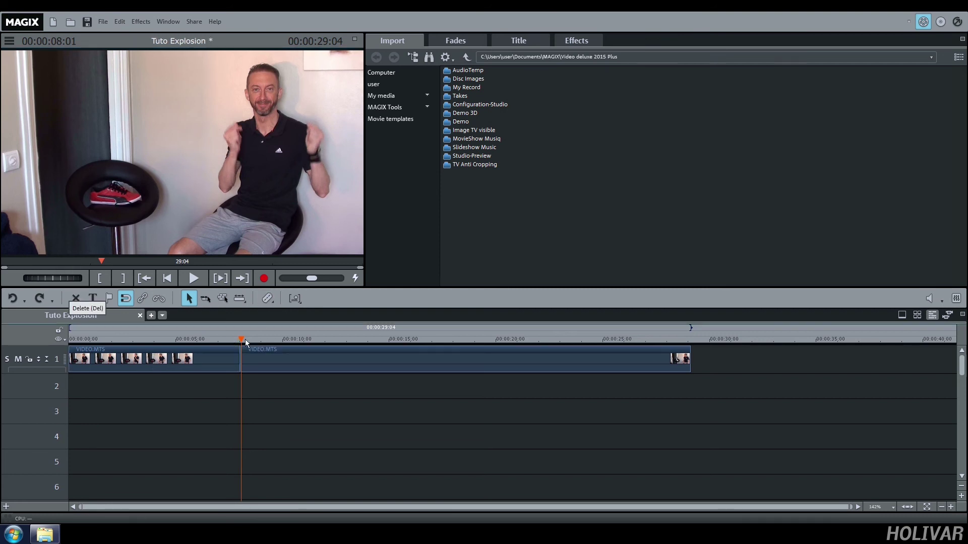
- Split again at about 18 seconds (18:21) and delete the middle piece
left_click_drag(240, 343, 470, 329)
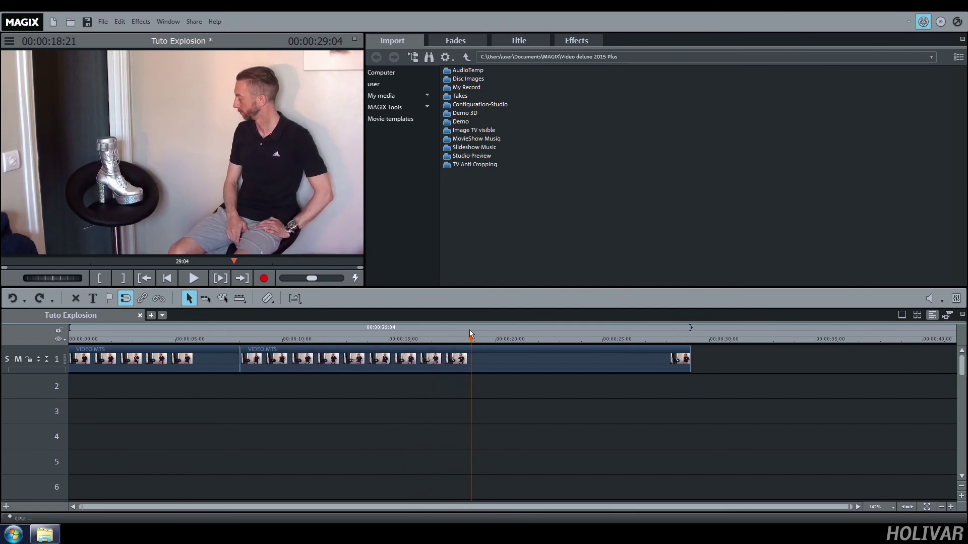
left_click(268, 299)
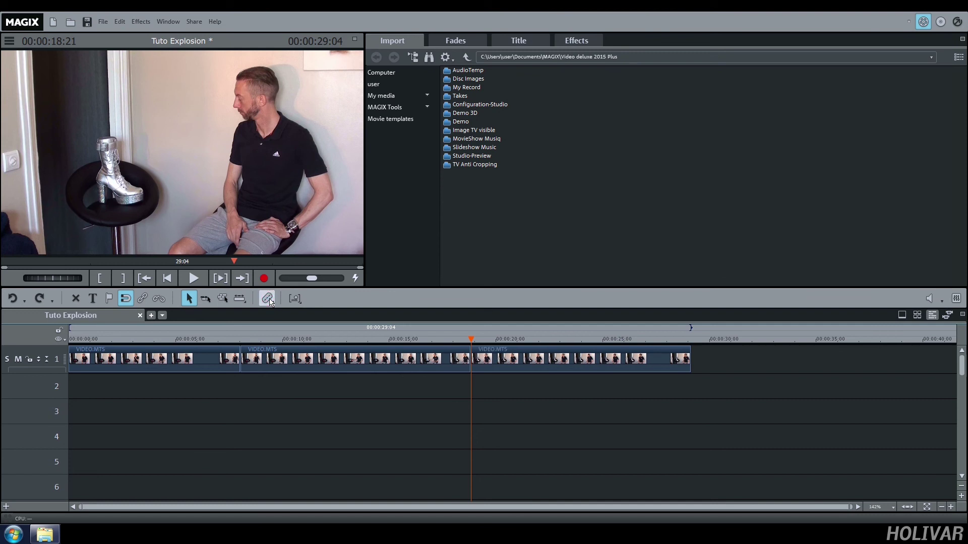
left_click(332, 359)
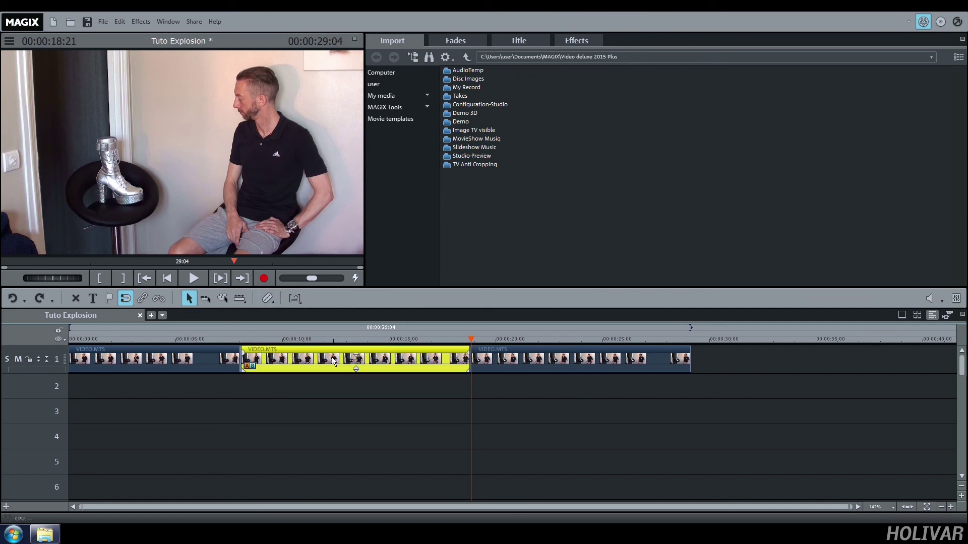
key("Delete")
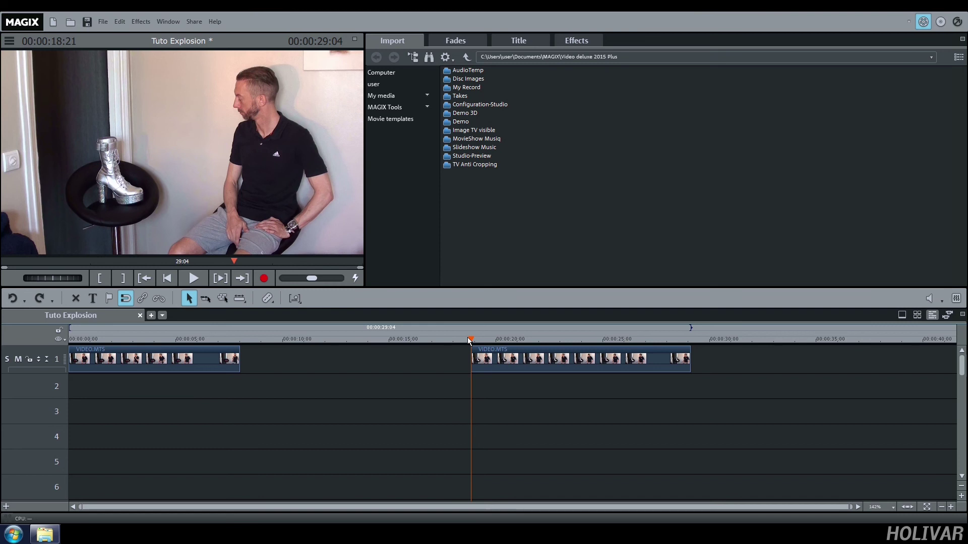
mouse_move(469, 338)
left_mouse_down()
mouse_move(556, 341)
mouse_move(522, 346)
mouse_move(539, 387)
left_mouse_up()
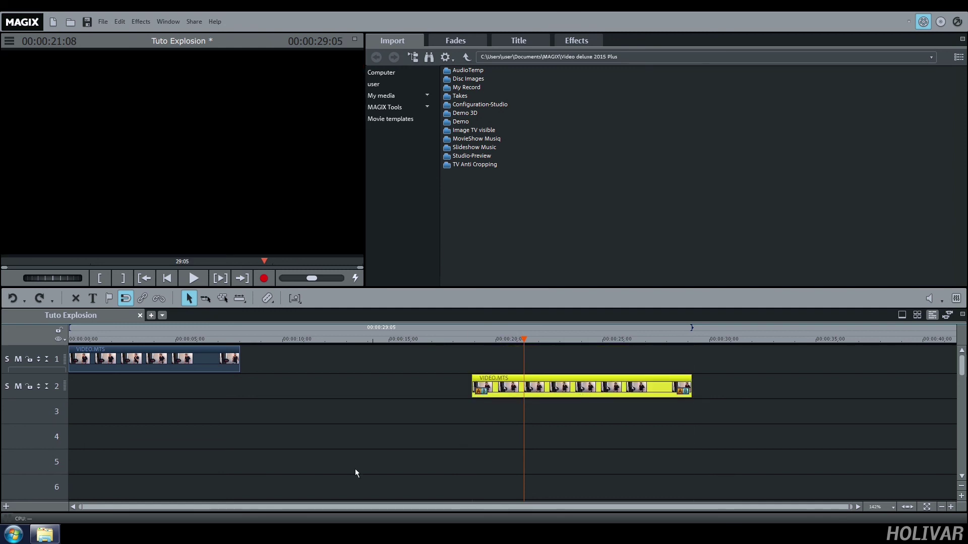
- Drag Manu01.png from the Tuto Explosion folder to track 1, stretched to the later clip's length
left_click(48, 536)
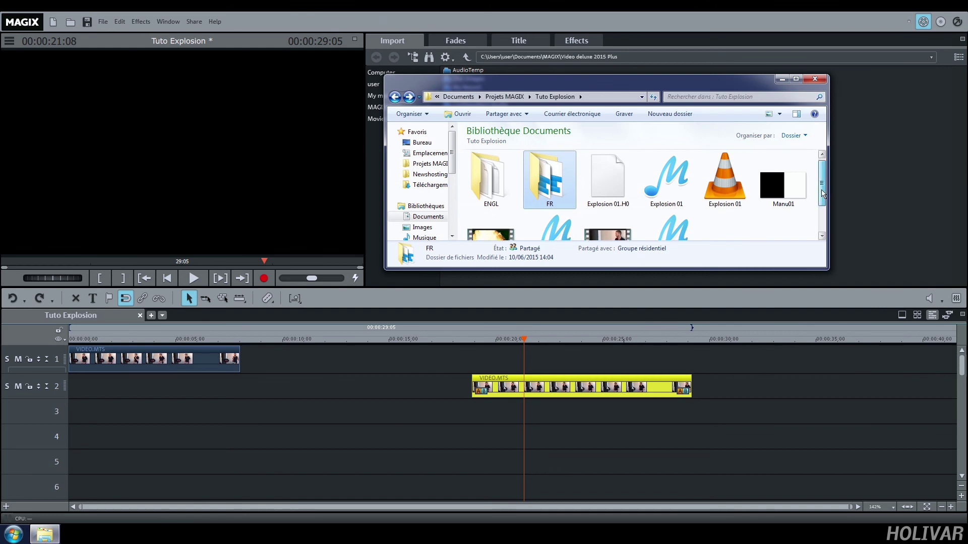
left_click_drag(823, 192, 823, 199)
left_click(776, 176)
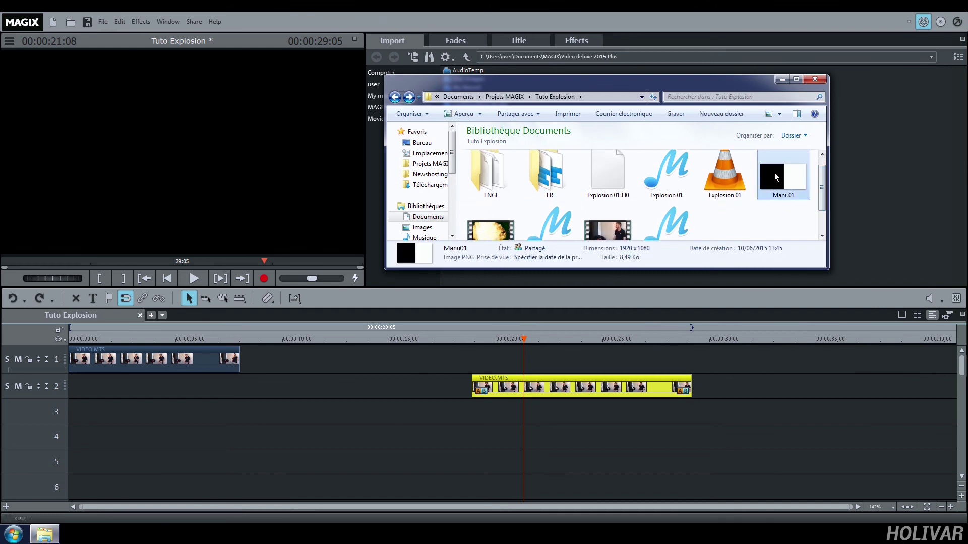
left_click_drag(775, 177, 516, 363)
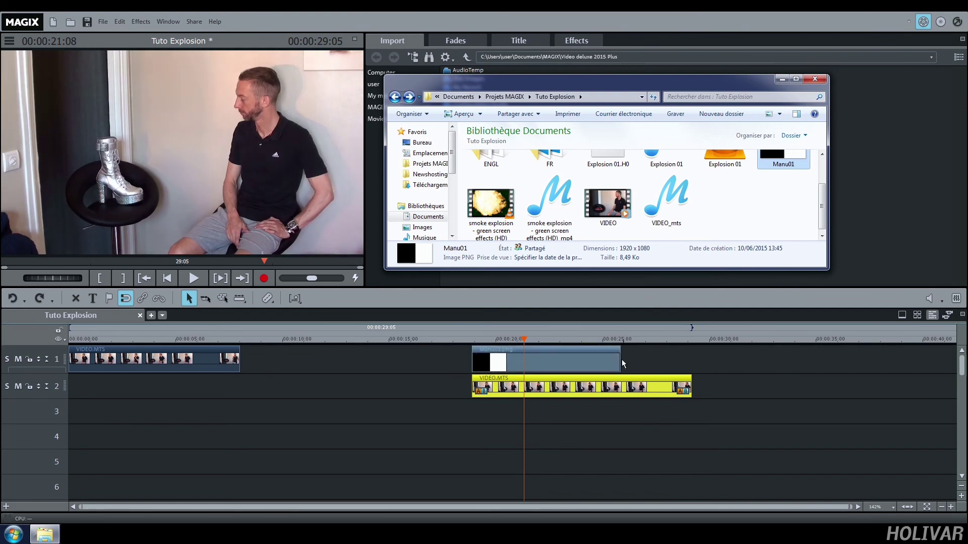
left_click_drag(620, 367, 690, 365)
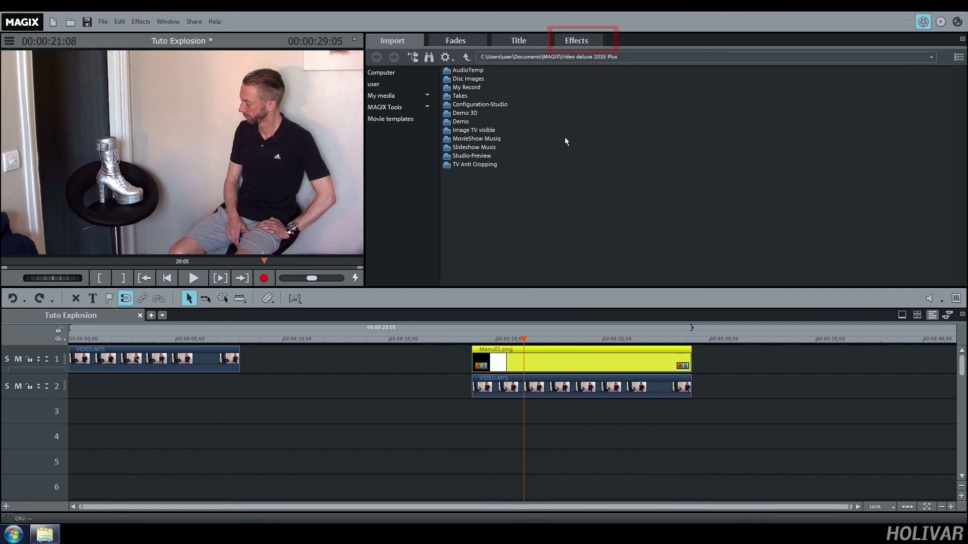
- Apply the Alpha chroma key from Video effects to Manu01.png
left_click(575, 43)
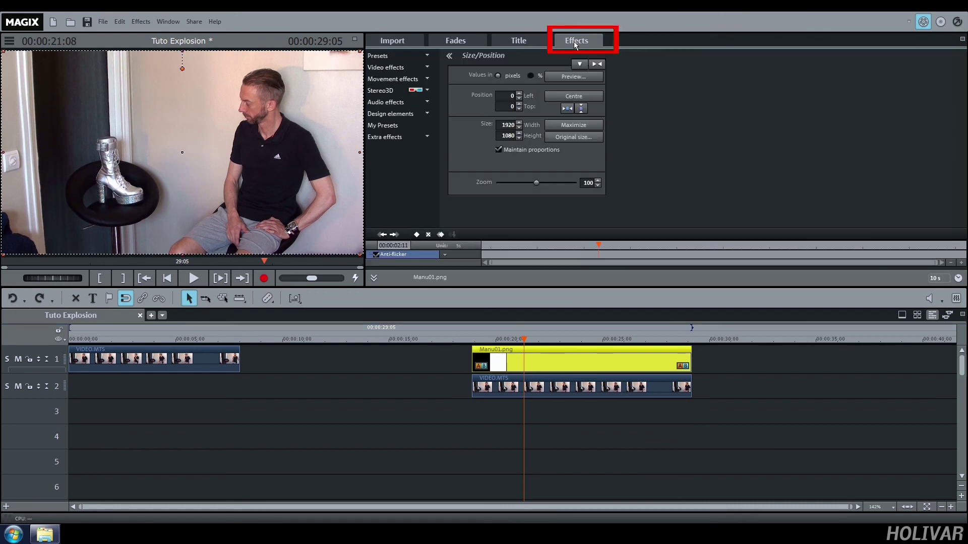
left_click(386, 68)
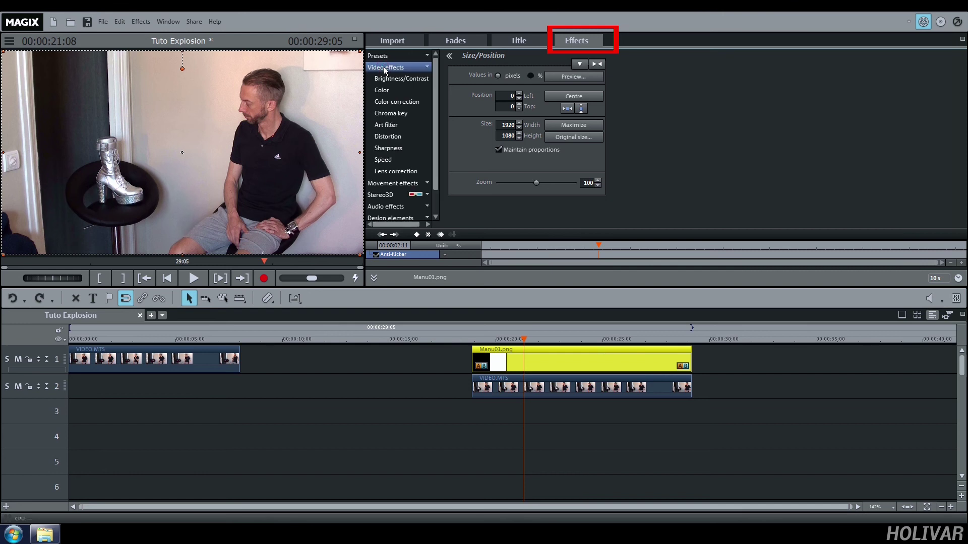
left_click(415, 114)
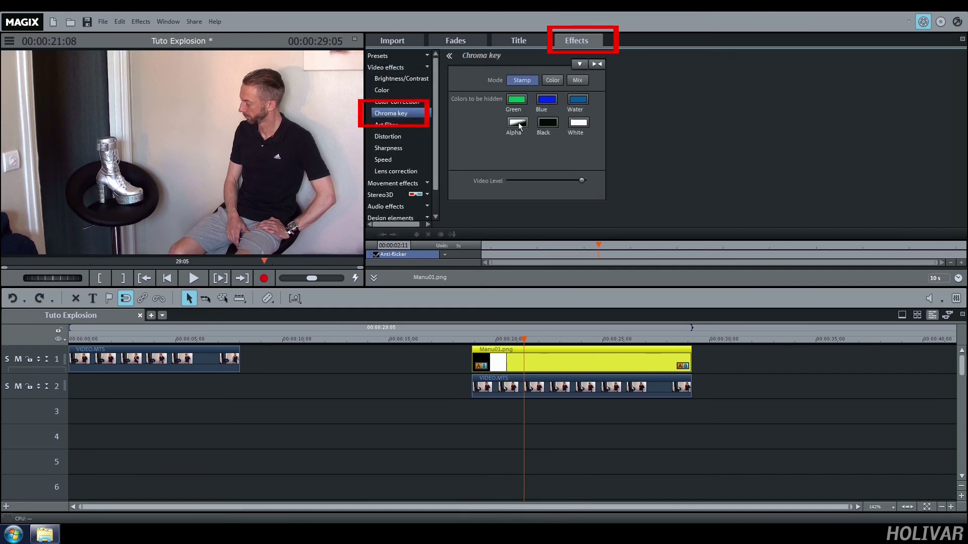
left_click(518, 124)
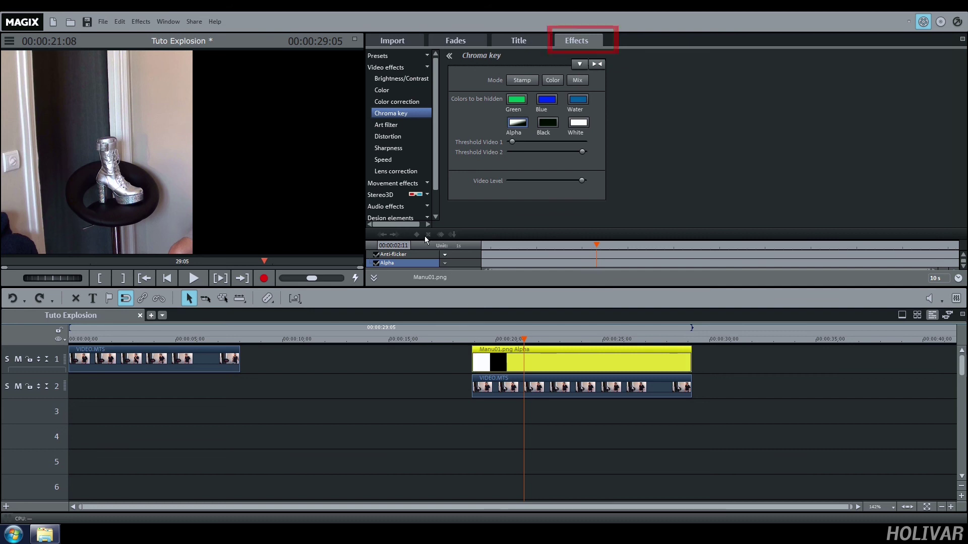
- Enlarge Manu01 to 141% zoom and shift it left in Size/Position
left_click(396, 183)
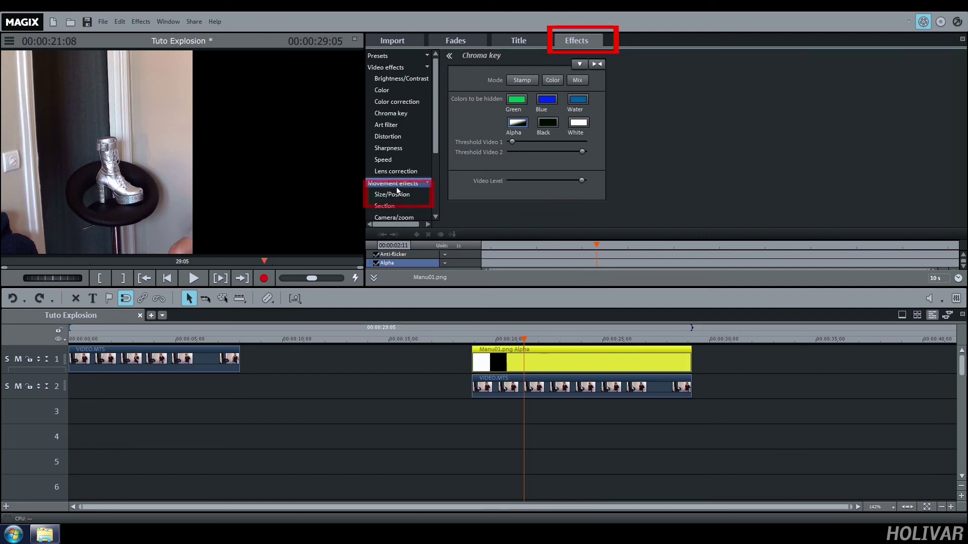
left_click(398, 194)
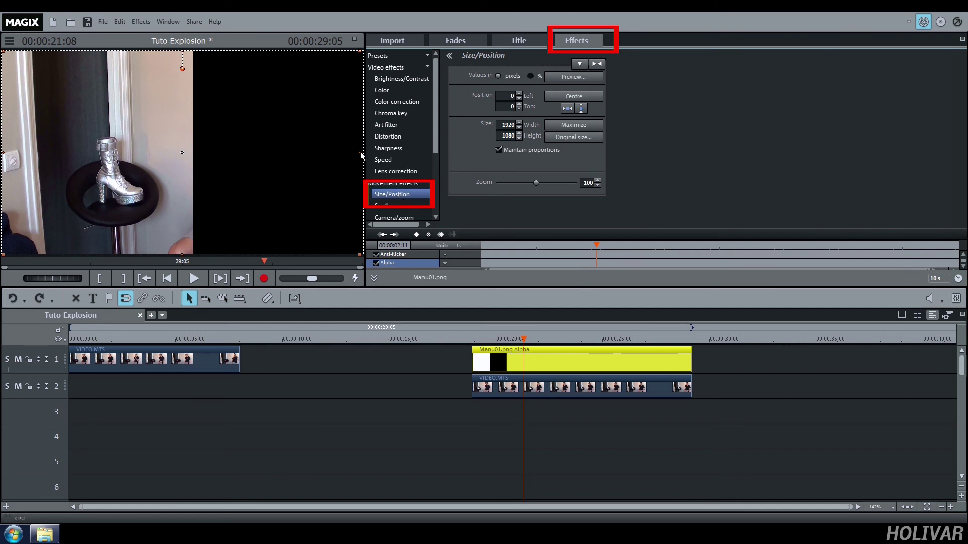
left_click_drag(361, 155, 434, 155)
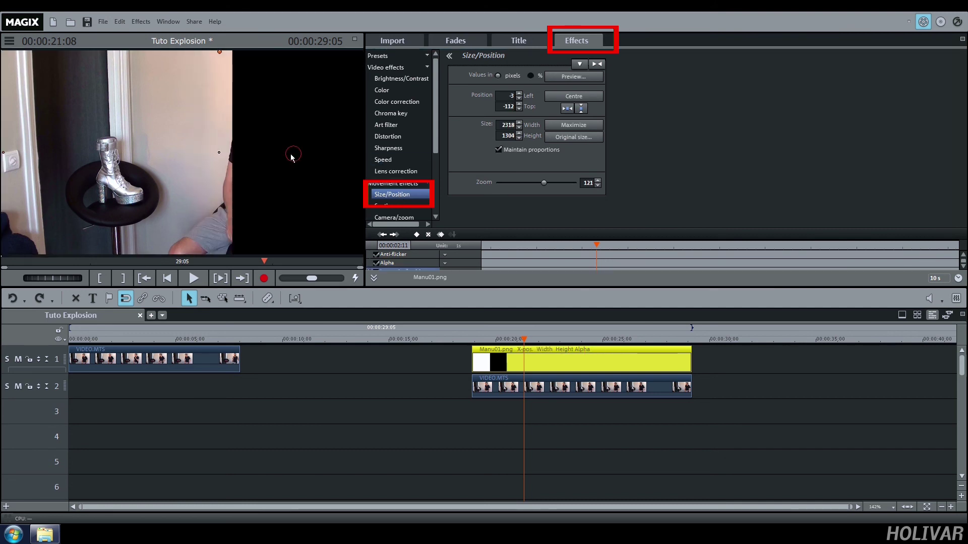
left_click_drag(291, 154, 279, 151)
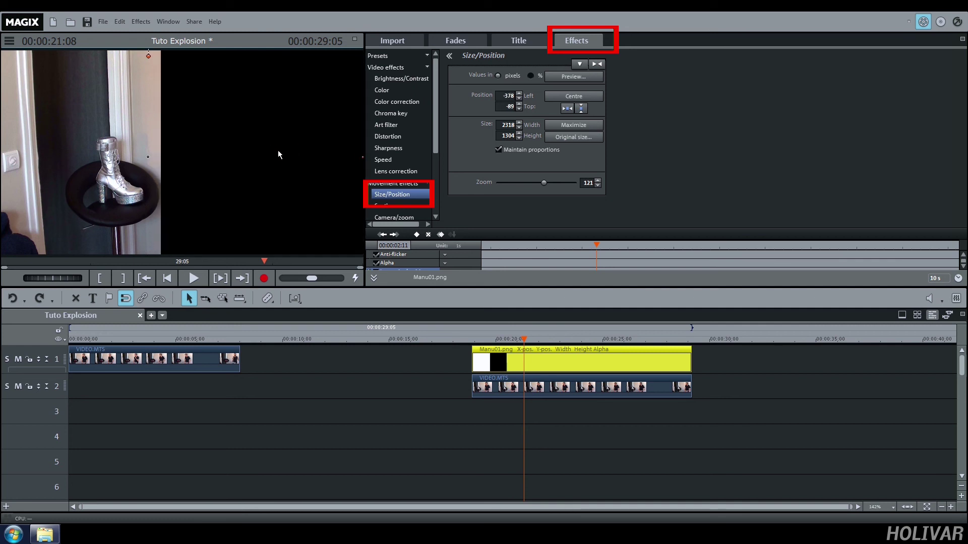
left_click_drag(544, 185, 546, 185)
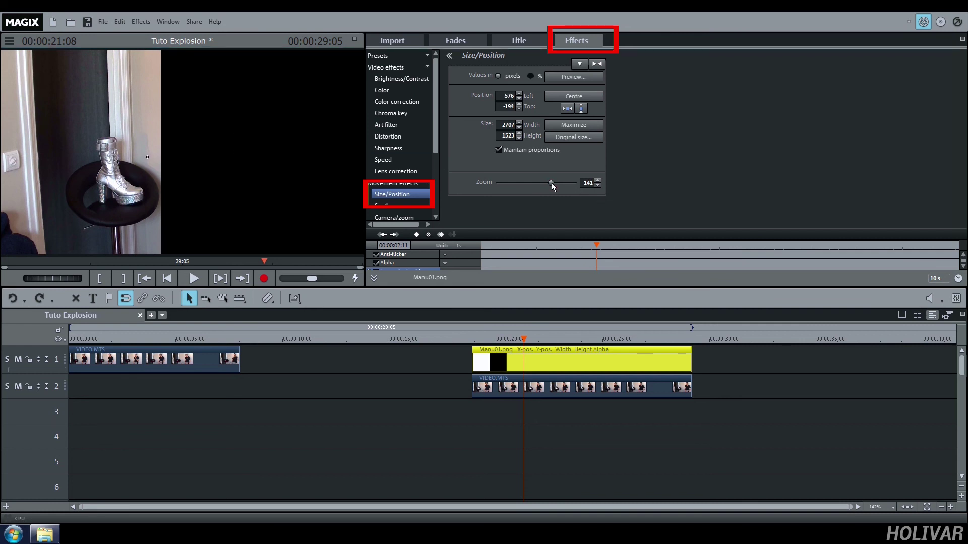
left_click_drag(228, 176, 220, 179)
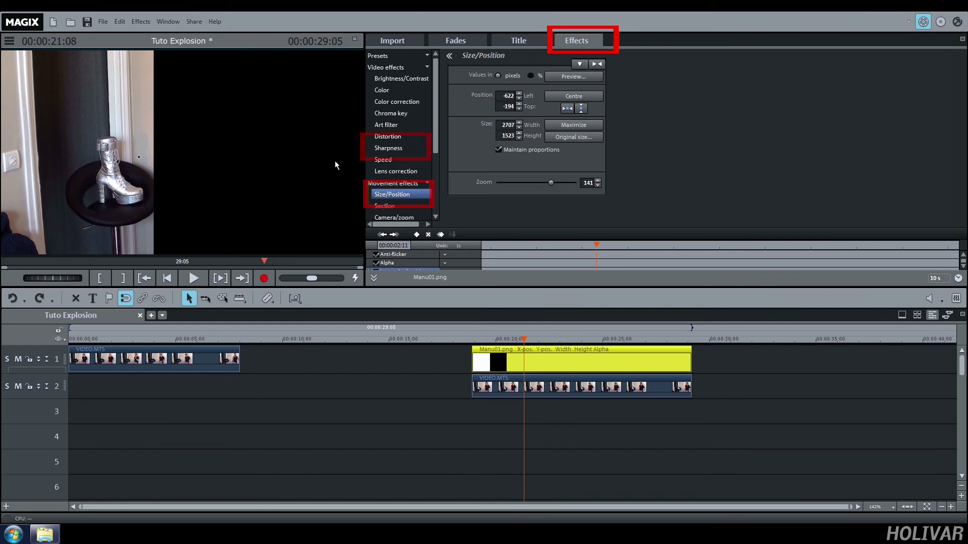
- Set Manu01's Artistic blur under Sharpness to 14
left_click(412, 151)
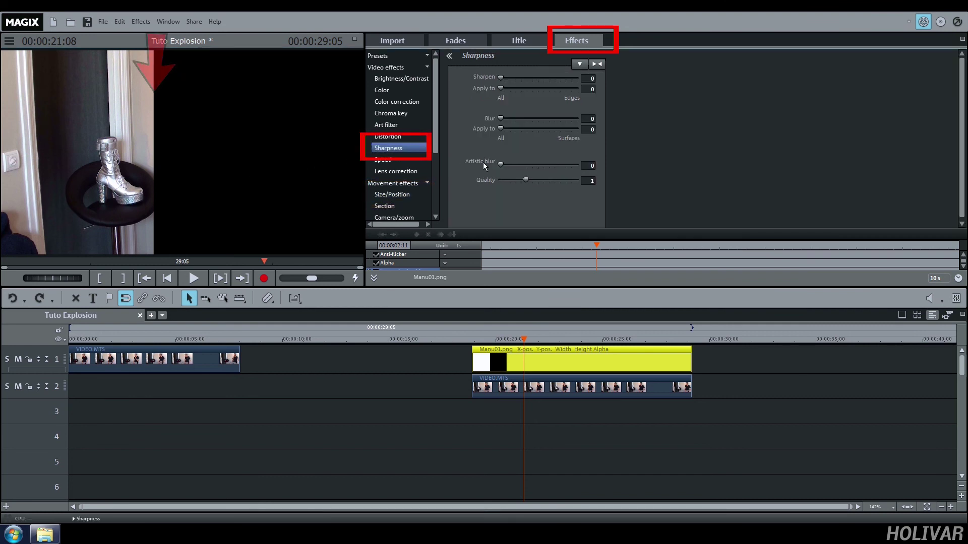
left_click(501, 165)
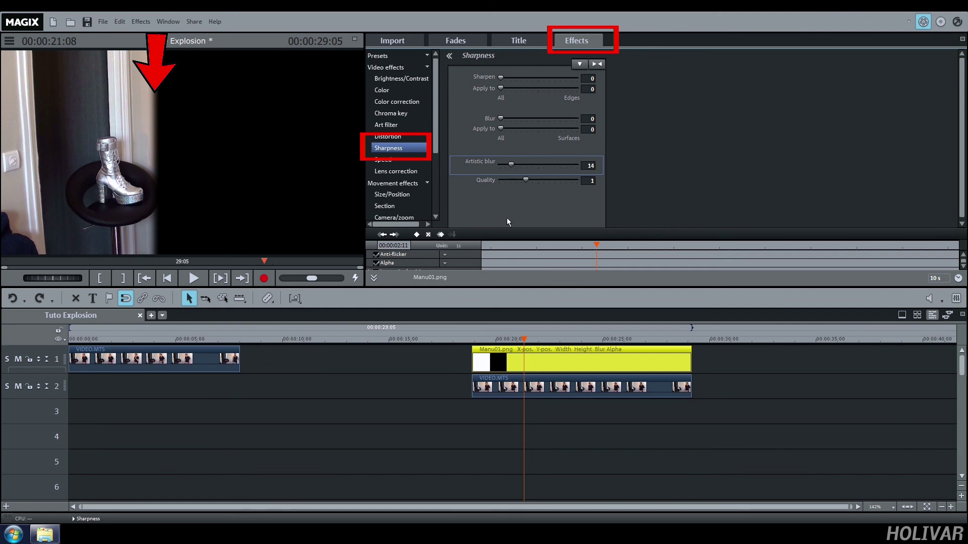
- Move the Manu01 mask and second video piece onto tracks 2 and 3, starting near 2 seconds
left_click(171, 277)
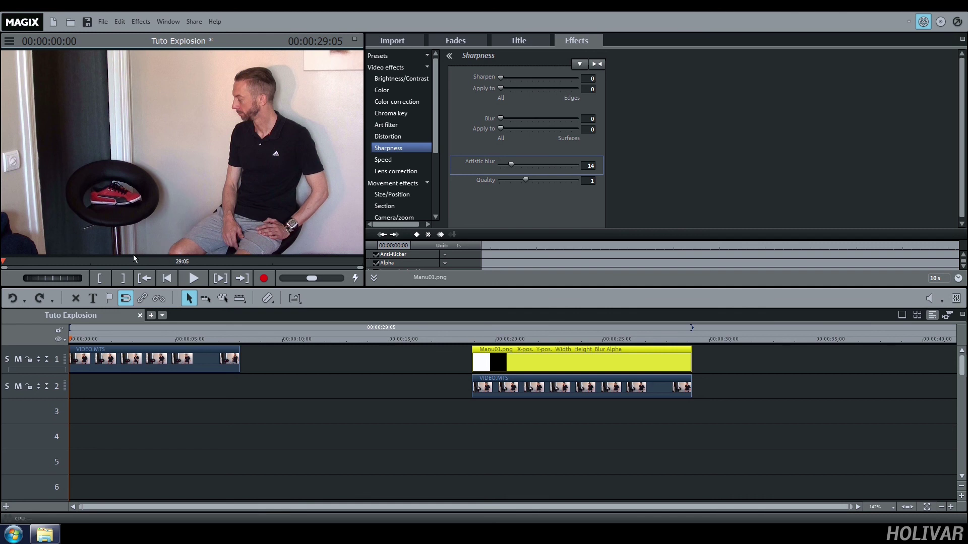
mouse_move(31, 282)
left_mouse_down()
mouse_move(162, 246)
mouse_move(214, 243)
left_mouse_up()
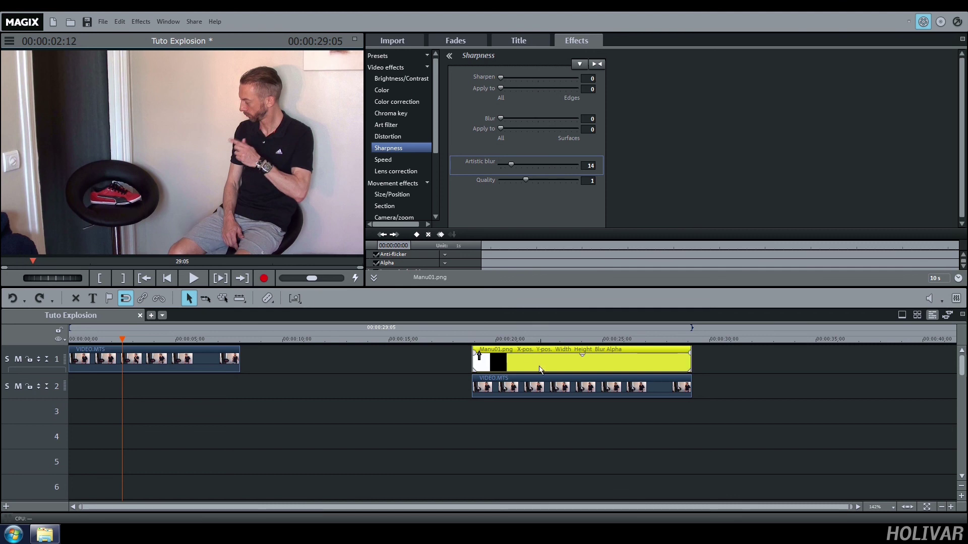
mouse_move(546, 388)
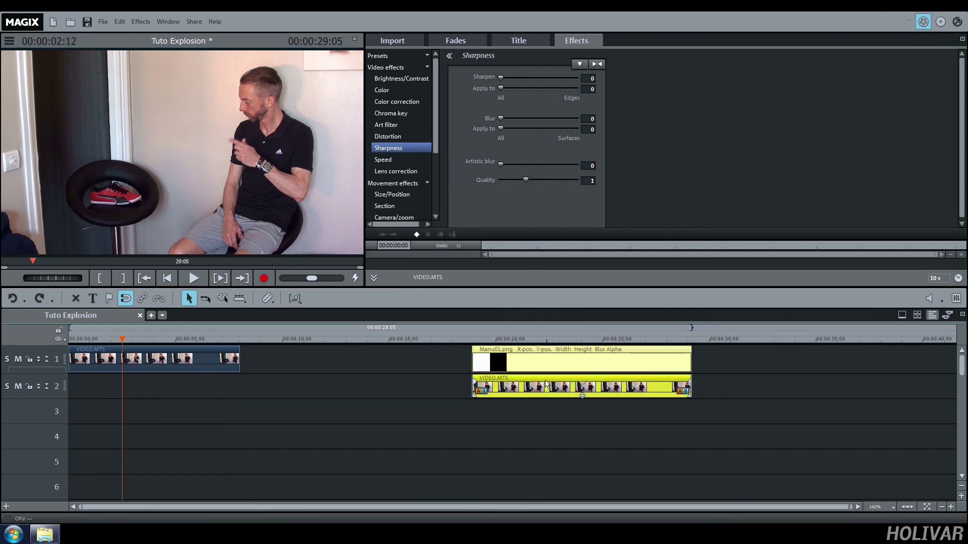
mouse_move(551, 359)
left_mouse_down()
mouse_move(546, 387)
mouse_move(280, 392)
left_mouse_up()
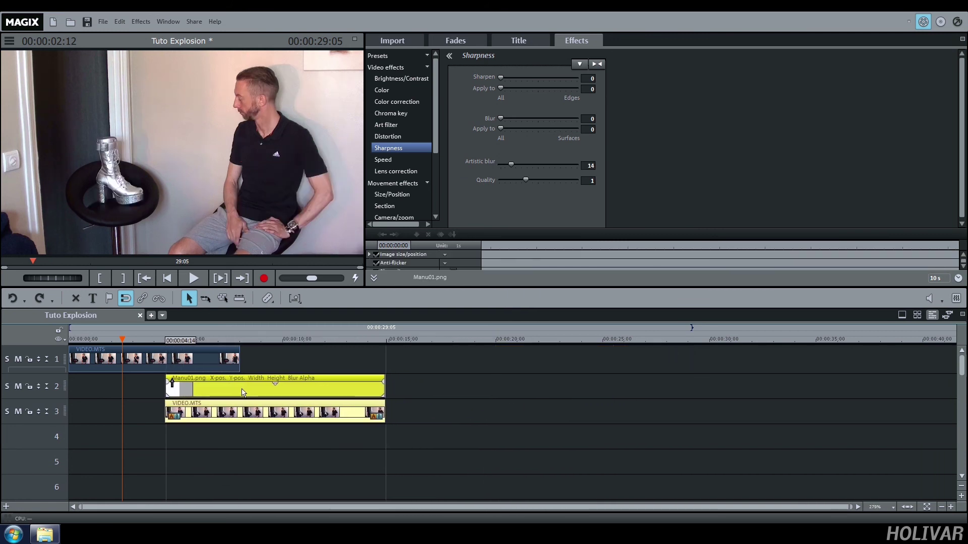
left_click_drag(280, 392, 206, 386)
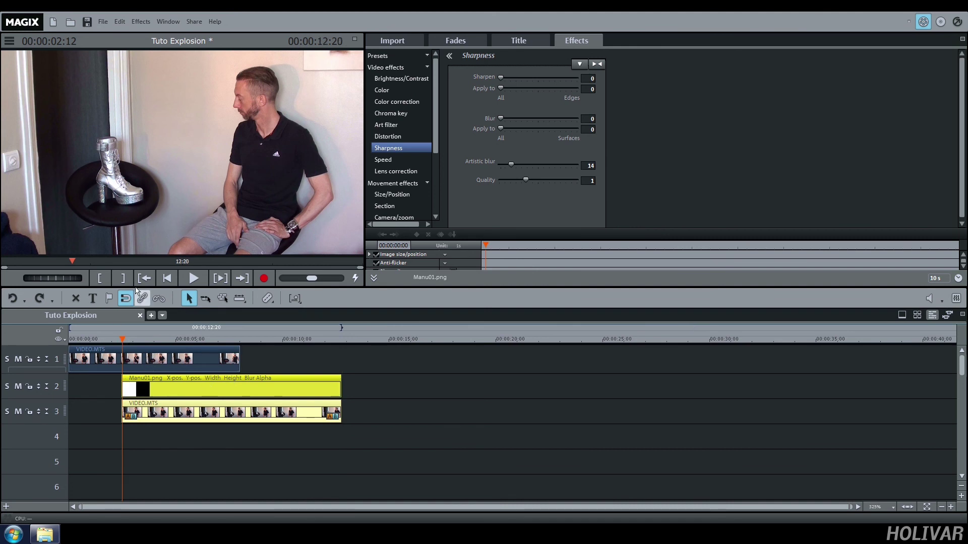
- Preview the shoe swap, then split the track 2 and 3 clips at 00:00:08:01
left_click(170, 282)
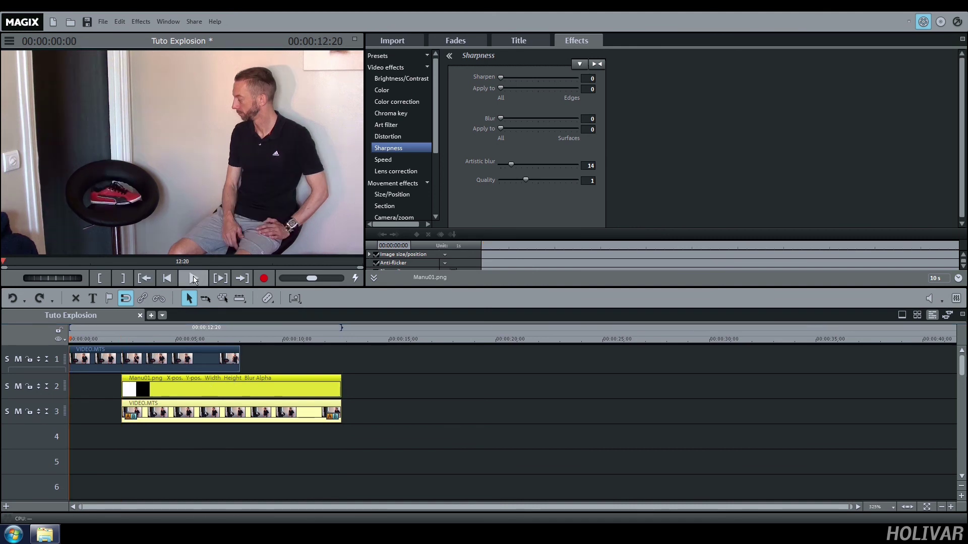
left_click(193, 278)
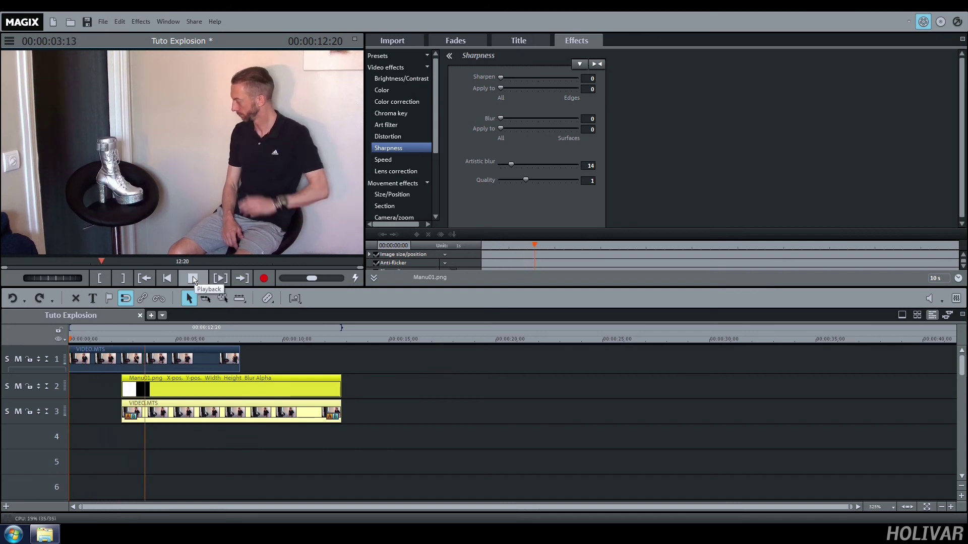
left_click(193, 278)
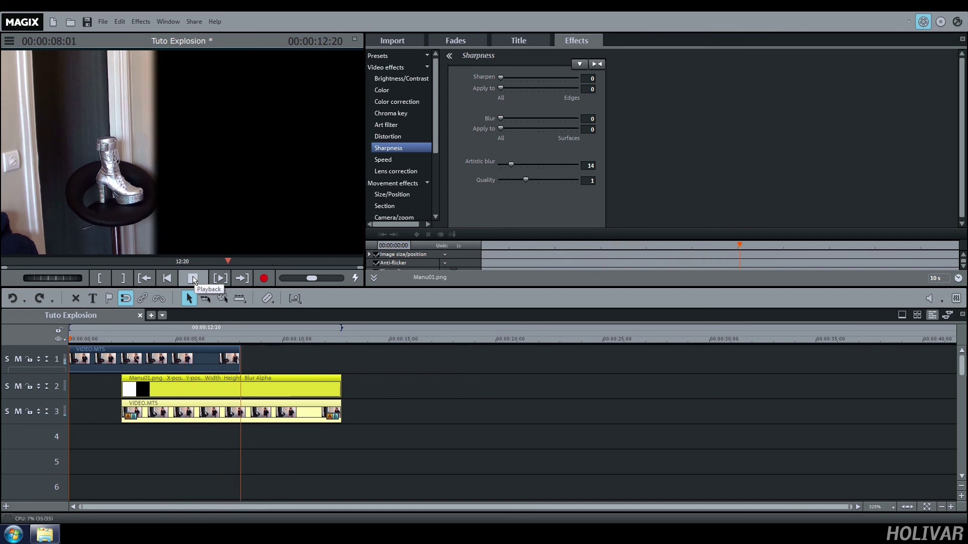
left_click(193, 278)
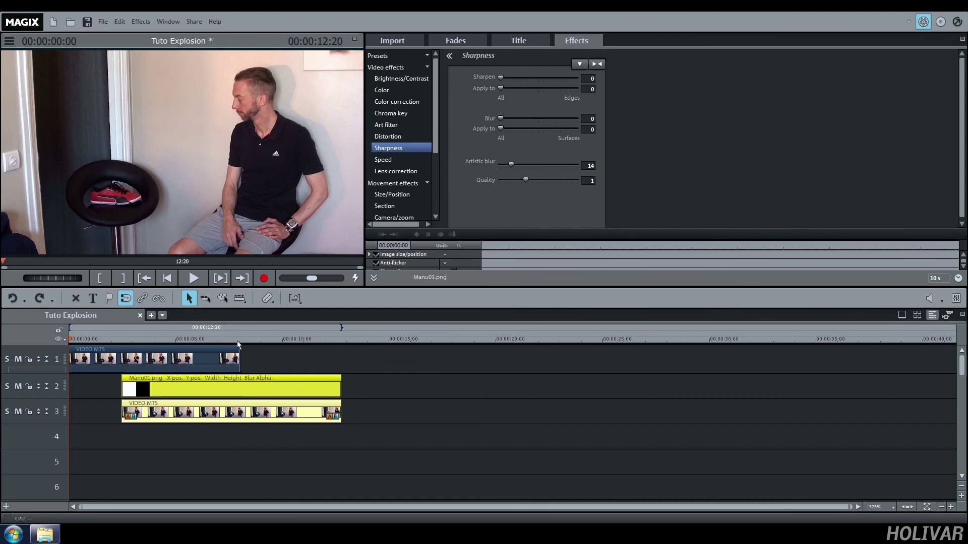
left_click(238, 343)
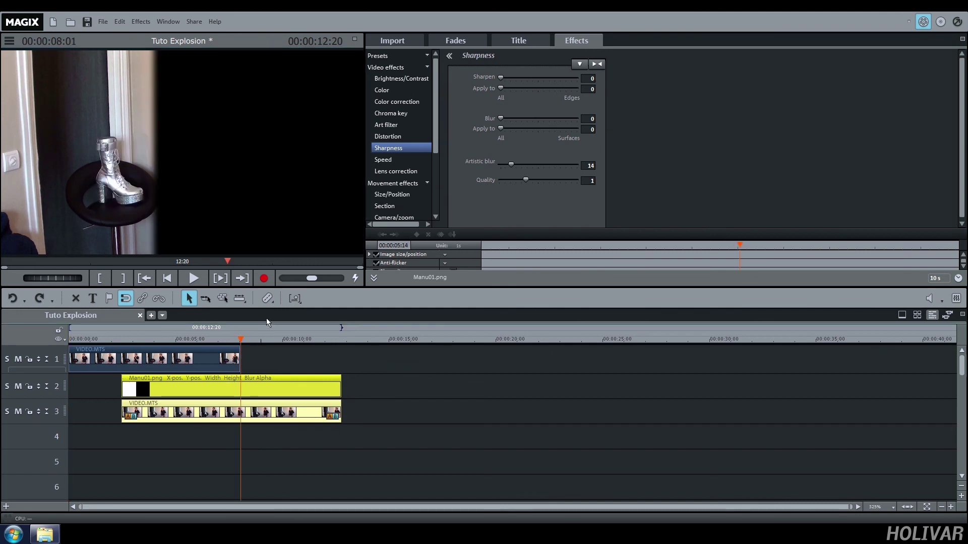
left_click(265, 301)
- Delete the track 2 and 3 parts after 8:01 and add the smoke explosion video to track 1
key("Delete")
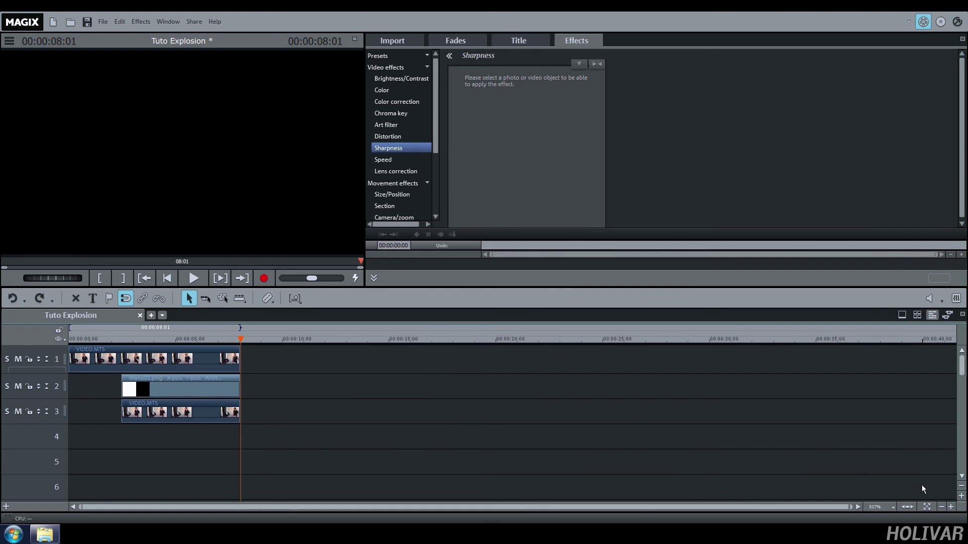
left_click(951, 507)
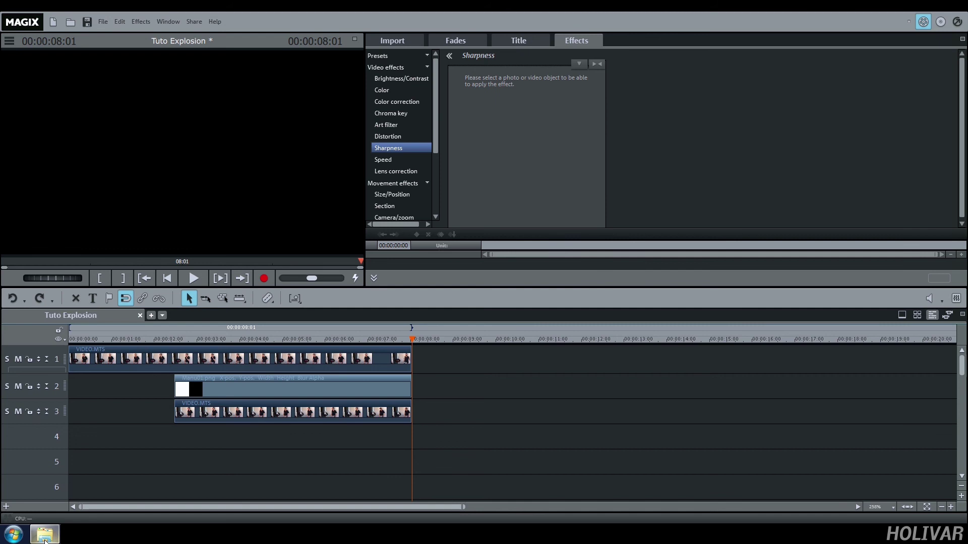
left_click(44, 537)
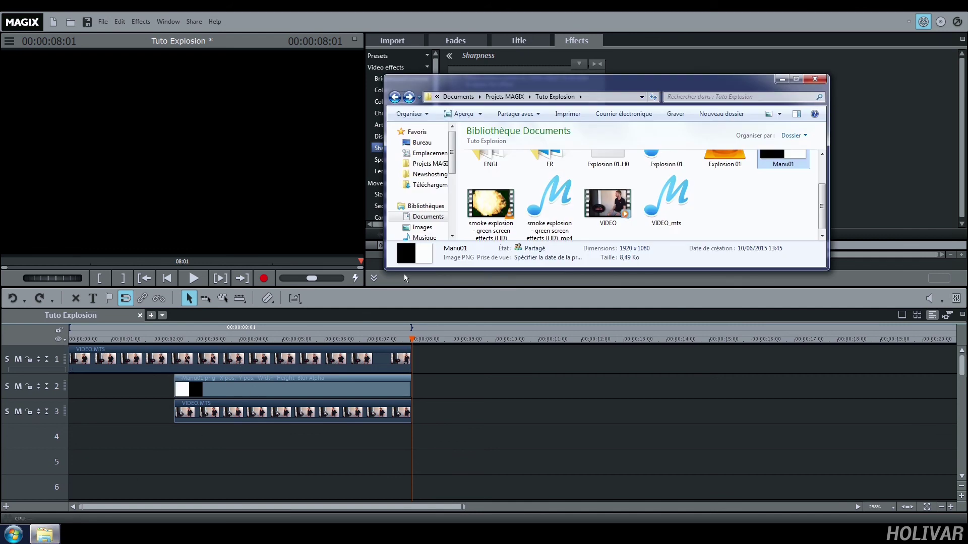
left_click(484, 207)
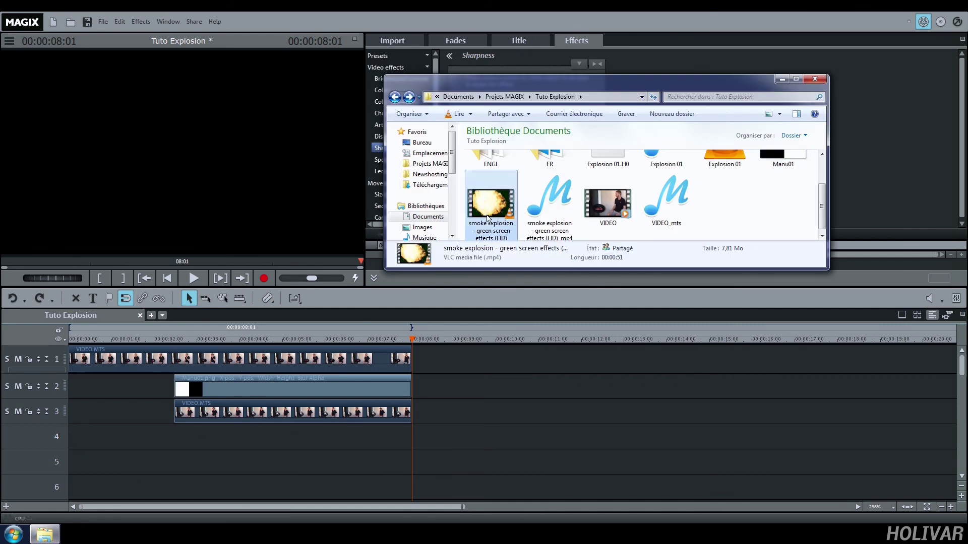
left_click_drag(488, 218, 475, 358)
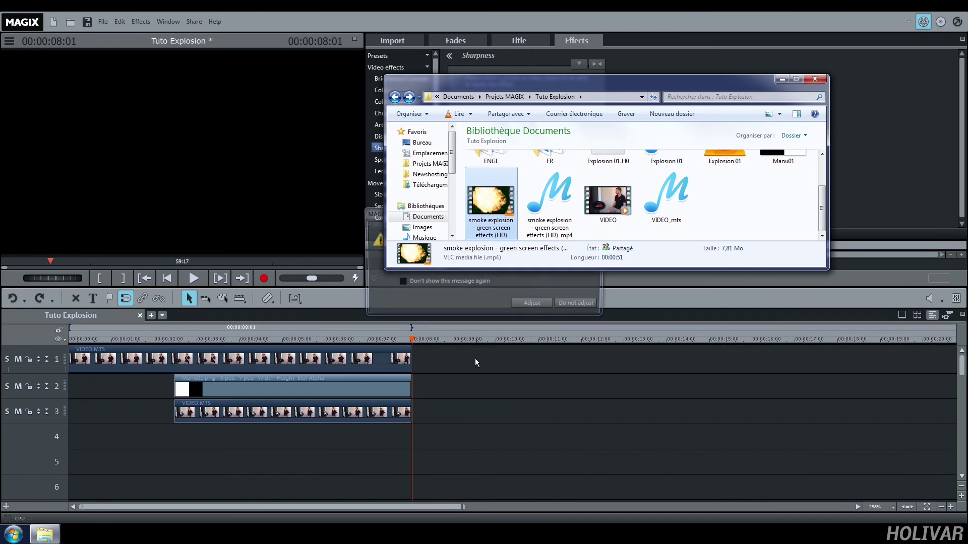
left_click(568, 304)
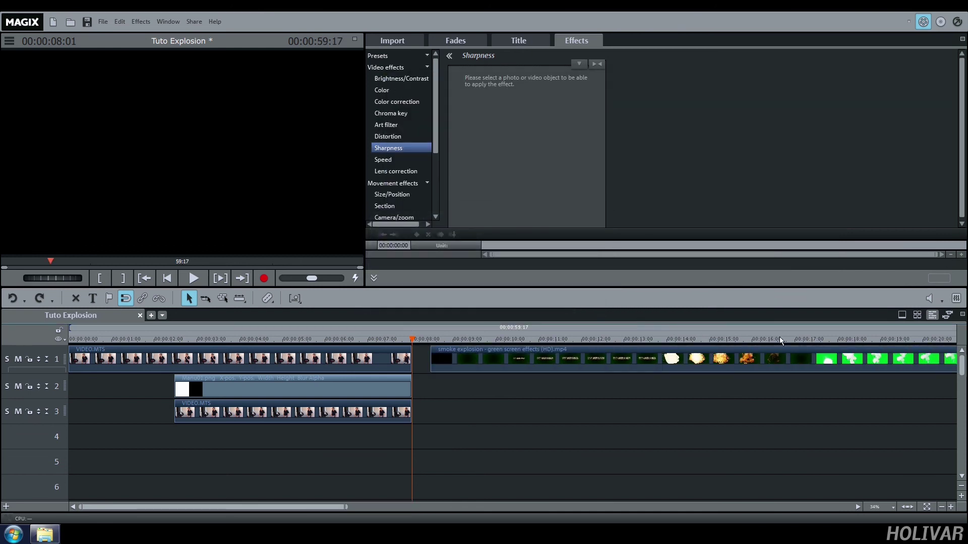
- Cut away the smoke clip's opening before the smoke burst starts
left_click_drag(785, 340, 806, 342)
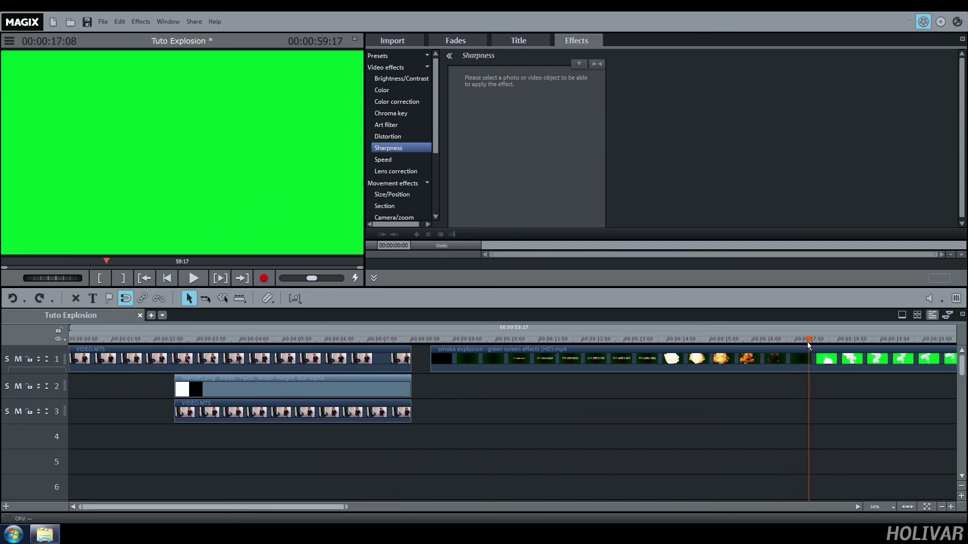
left_click(267, 298)
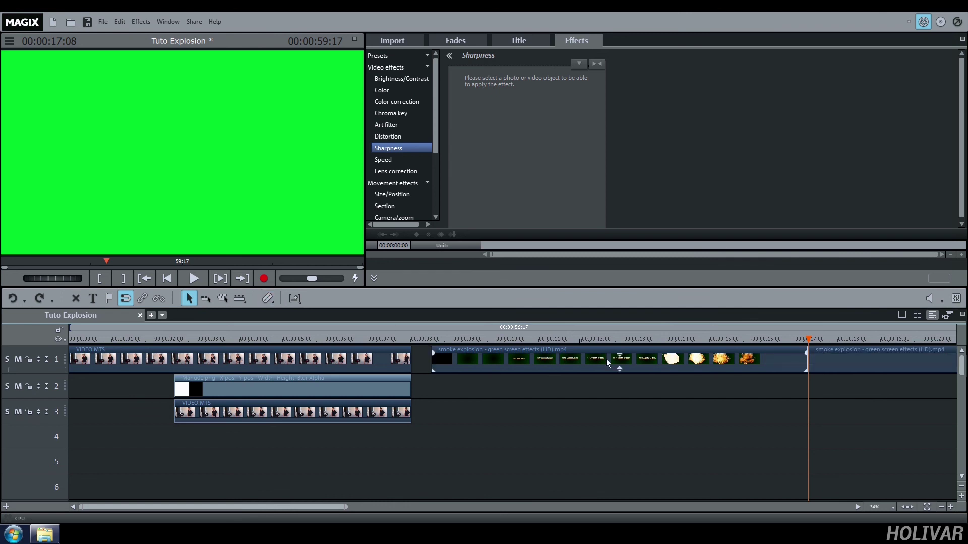
left_click(739, 359)
key("Delete")
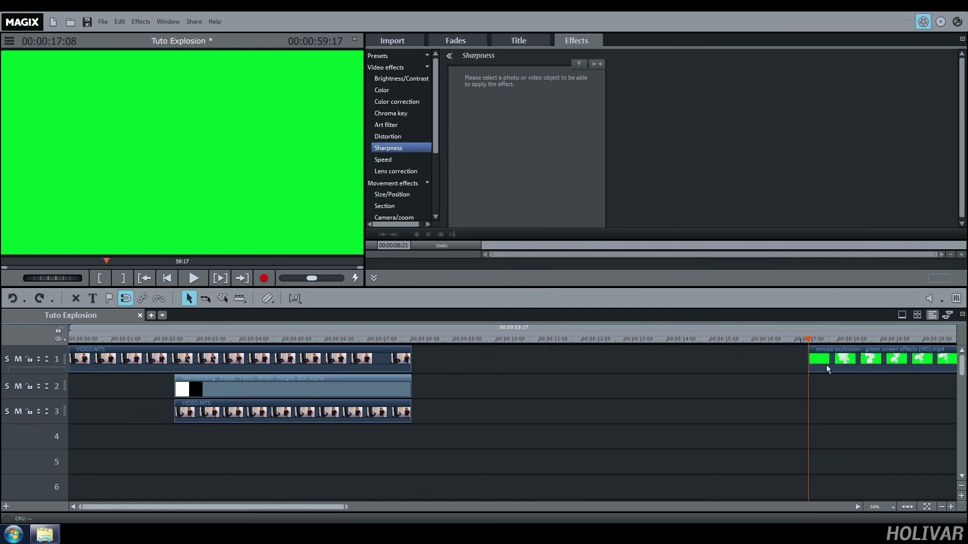
mouse_move(34, 277)
left_mouse_down()
mouse_move(293, 268)
mouse_move(501, 291)
left_mouse_up()
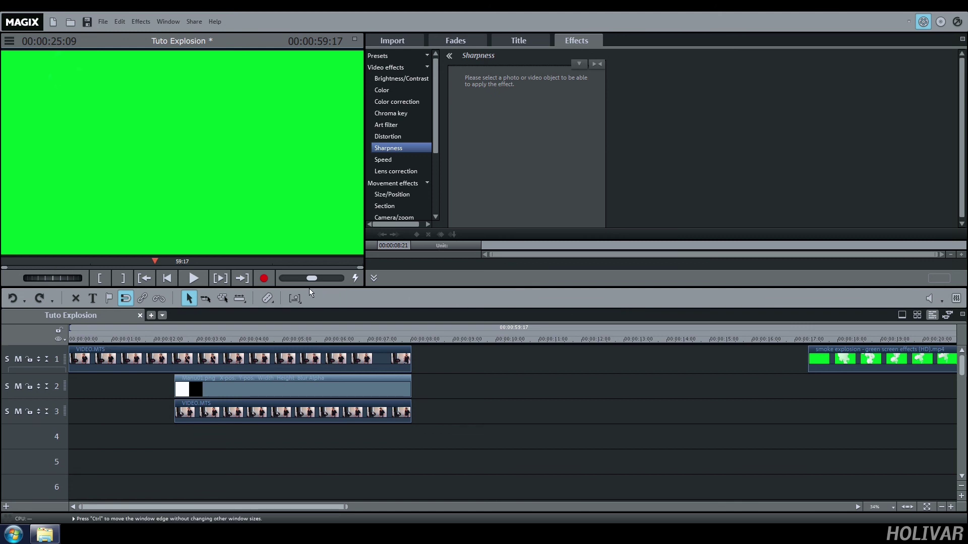
left_click(268, 299)
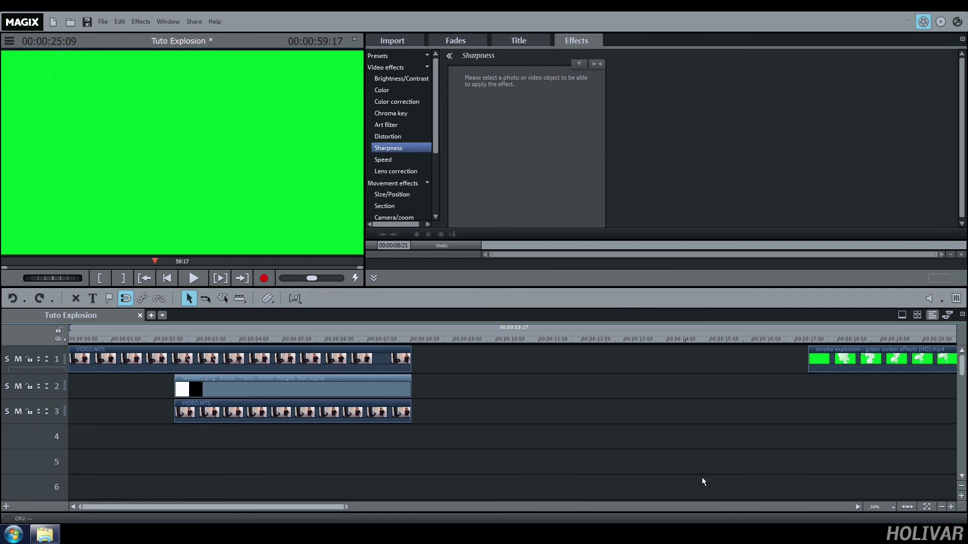
- Move the smoke clip to start near 11 seconds, delete the leftover piece, and preview
left_click_drag(854, 360, 588, 361)
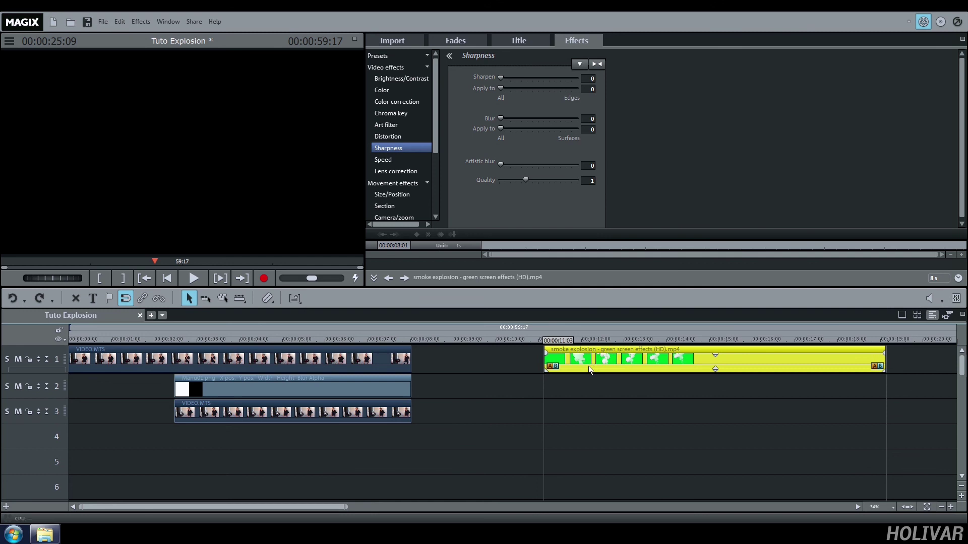
left_click_drag(314, 507, 424, 506)
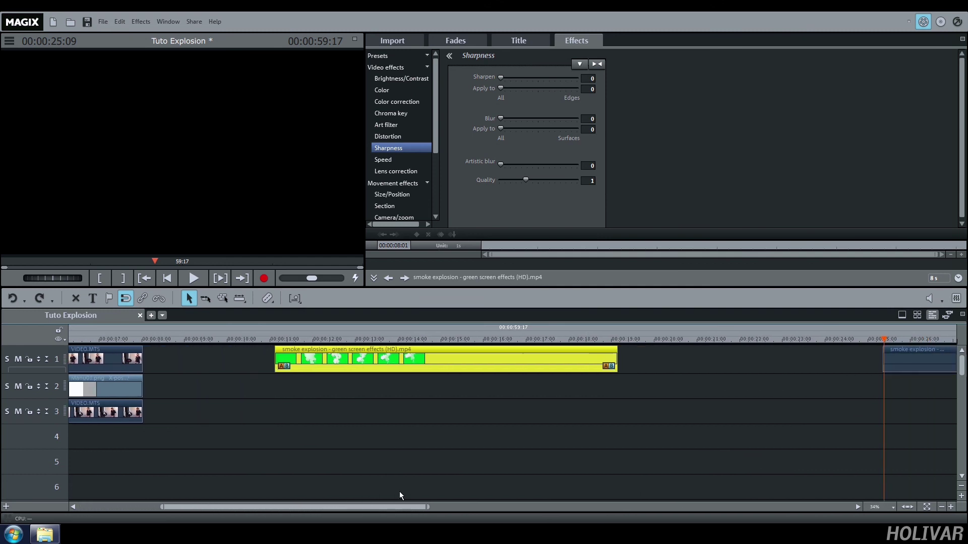
left_click(846, 363)
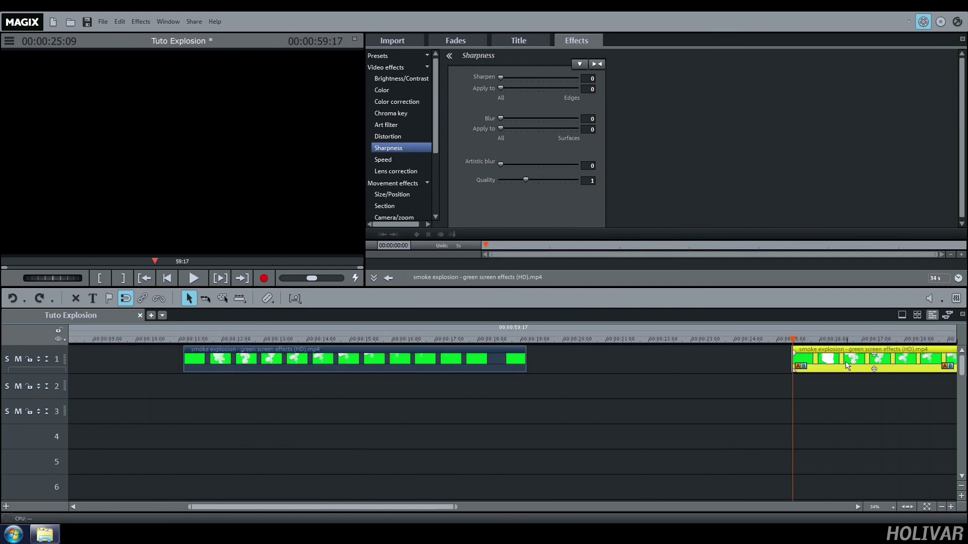
key("Delete")
left_click_drag(454, 507, 278, 507)
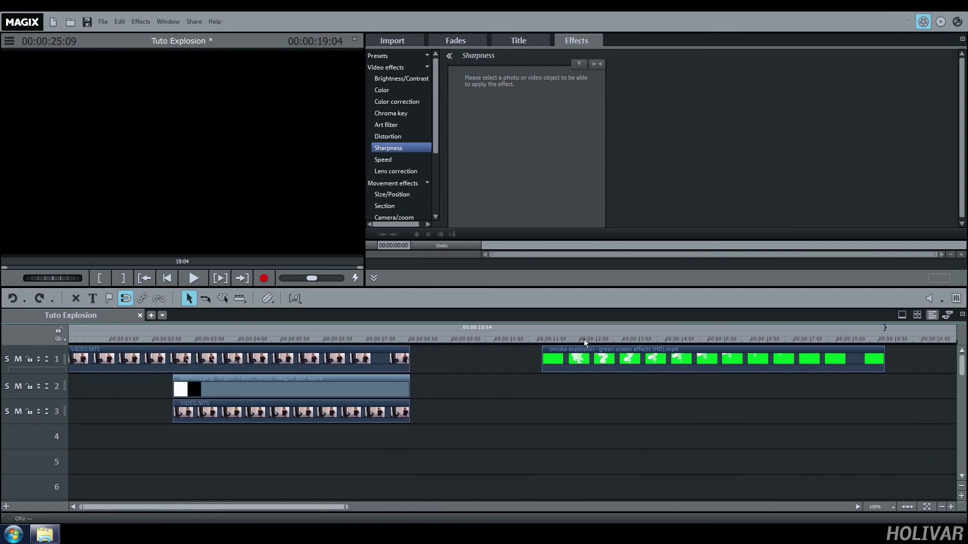
left_click(535, 338)
left_click(189, 279)
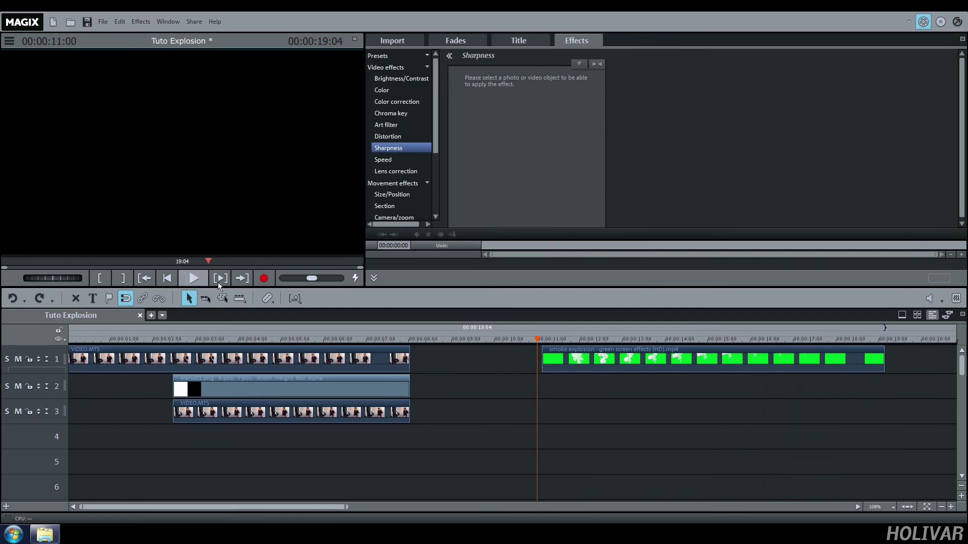
- Apply the Green chroma key to the smoke explosion clip and preview the result
left_click(590, 357)
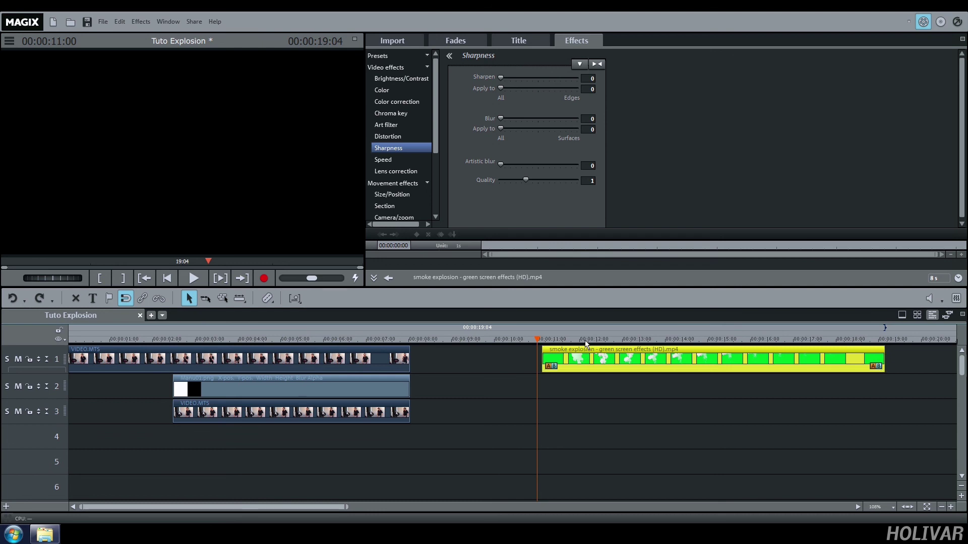
left_click(586, 342)
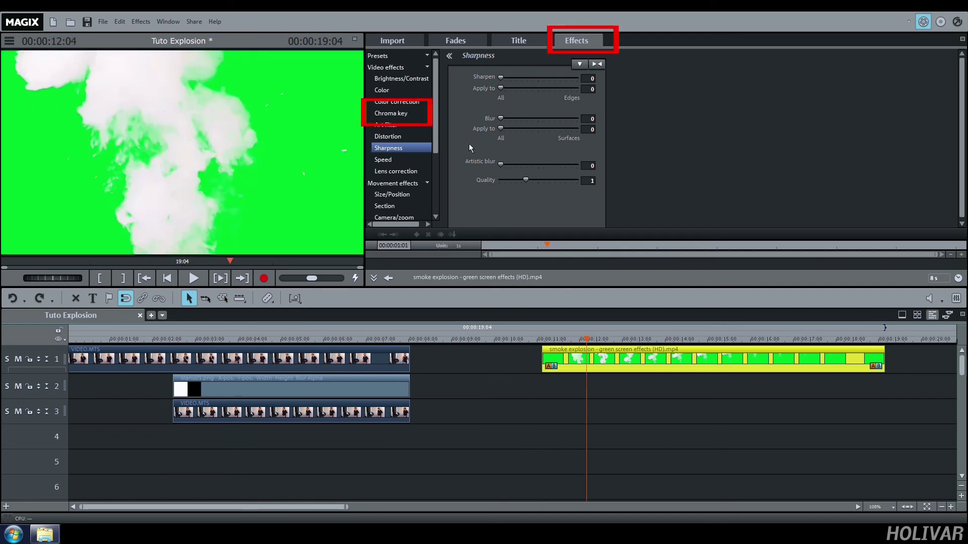
left_click(409, 113)
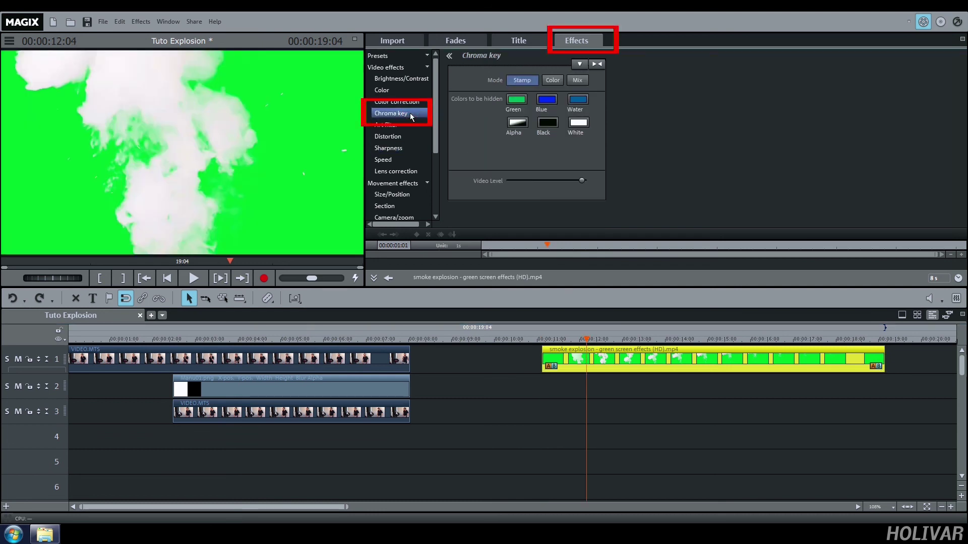
left_click(515, 100)
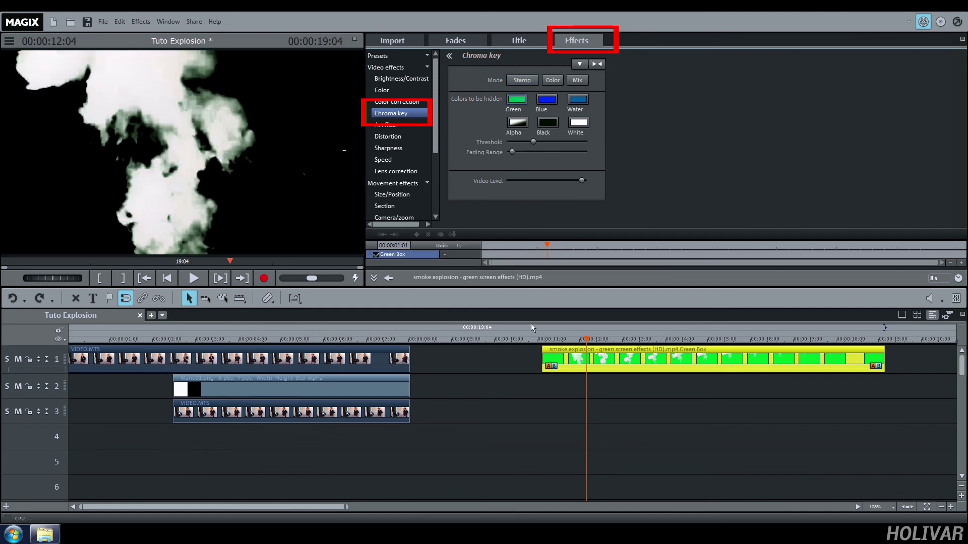
left_click(538, 338)
left_click(195, 279)
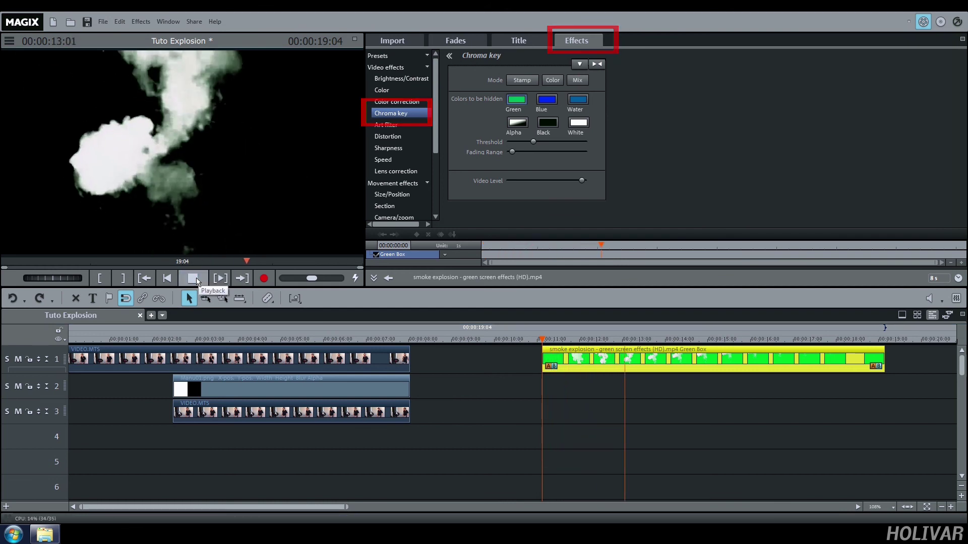
left_click(195, 279)
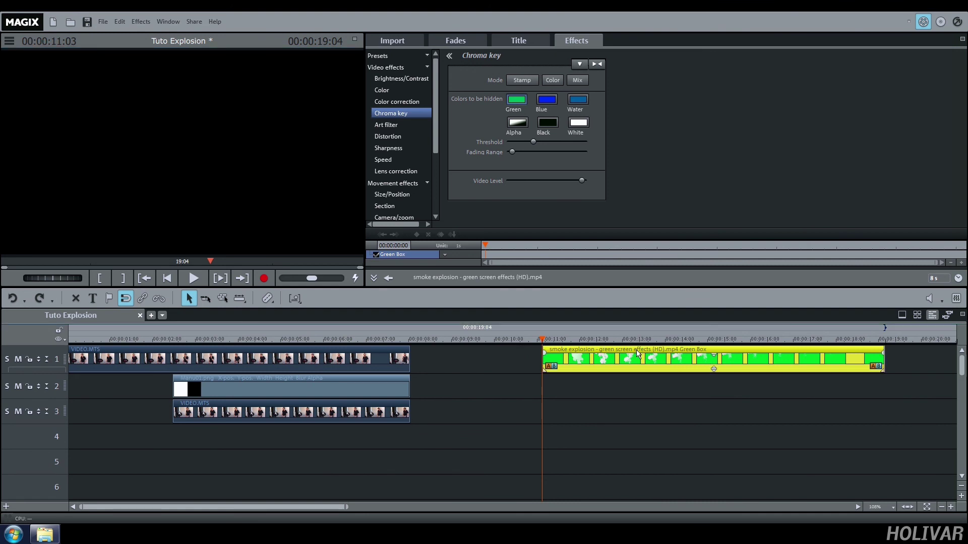
- Move the keyed smoke clip down to track 4 and preview it from 00:00:01:14
mouse_move(637, 352)
left_mouse_down()
mouse_move(609, 436)
mouse_move(265, 441)
left_mouse_up()
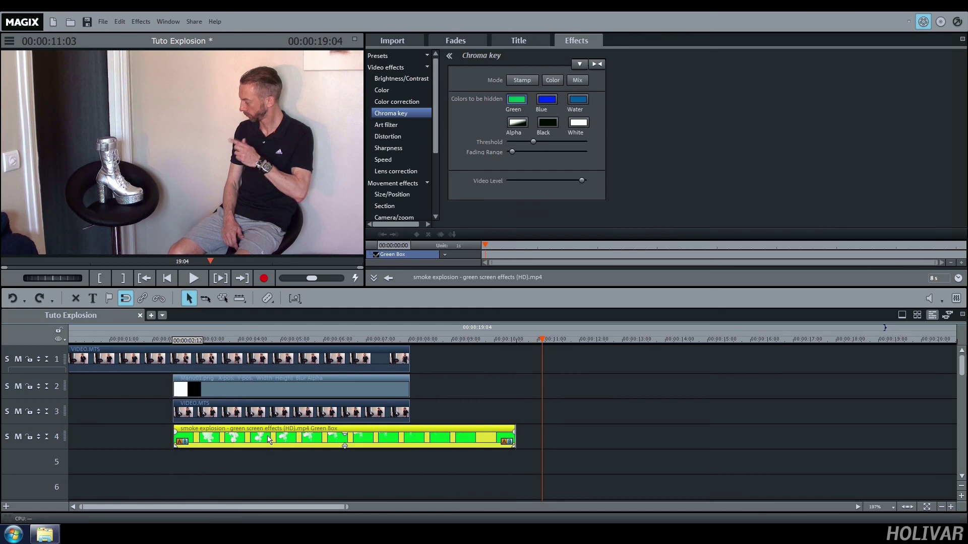
left_click(133, 341)
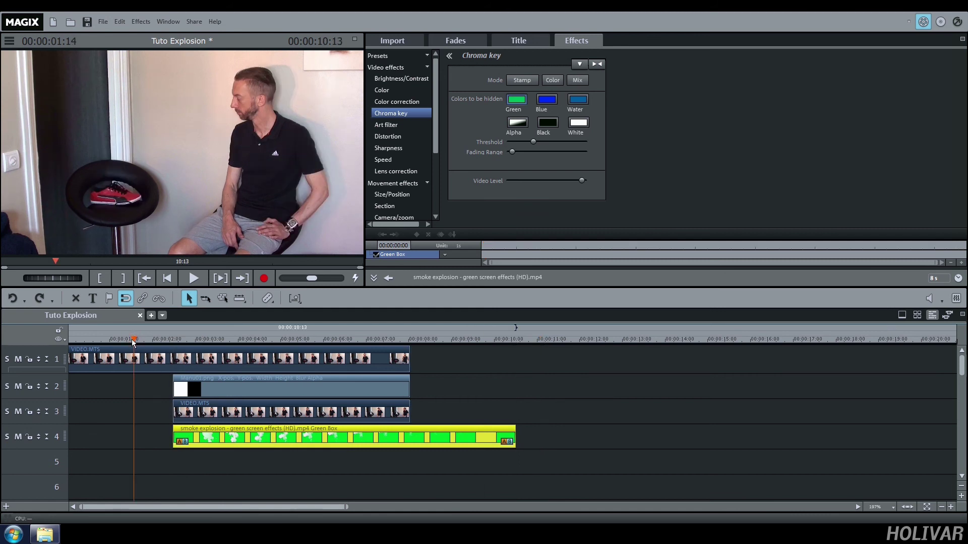
left_click(192, 279)
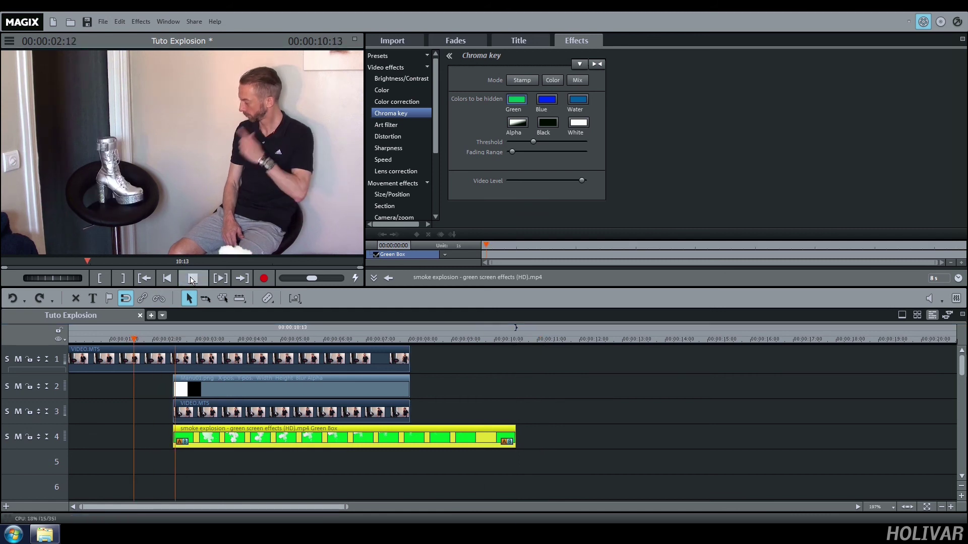
double_click(191, 279)
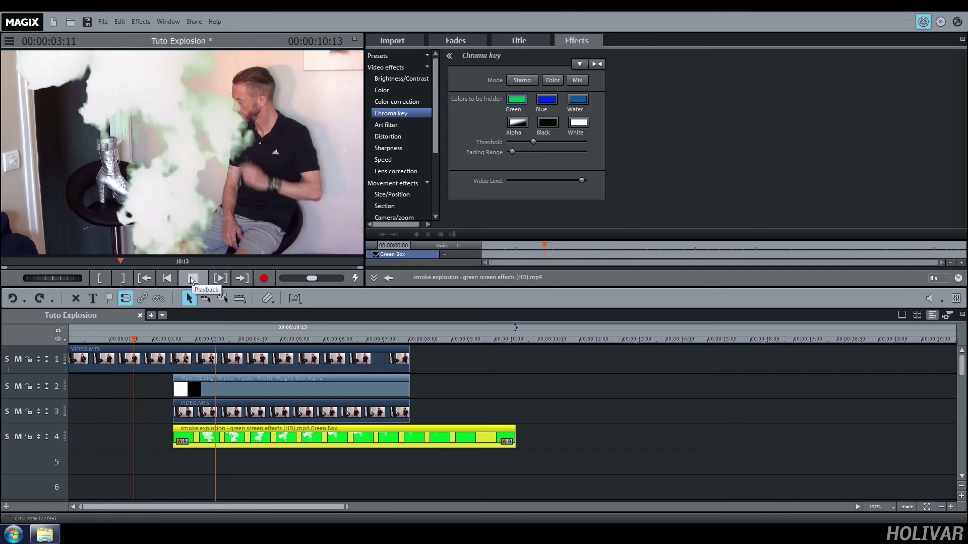
left_click(191, 279)
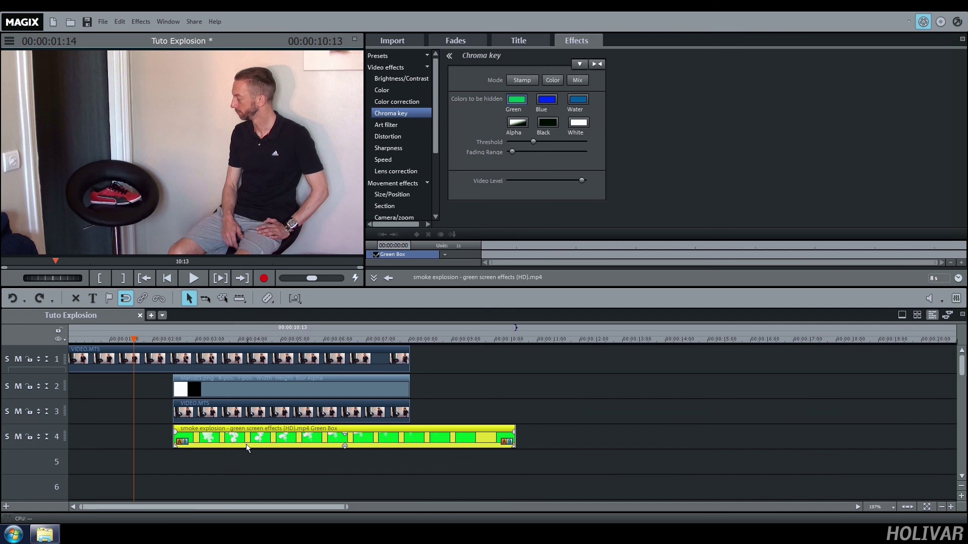
- Slide the smoke clip slightly earlier on track 4 and recheck the explosion timing
left_click_drag(247, 437, 239, 436)
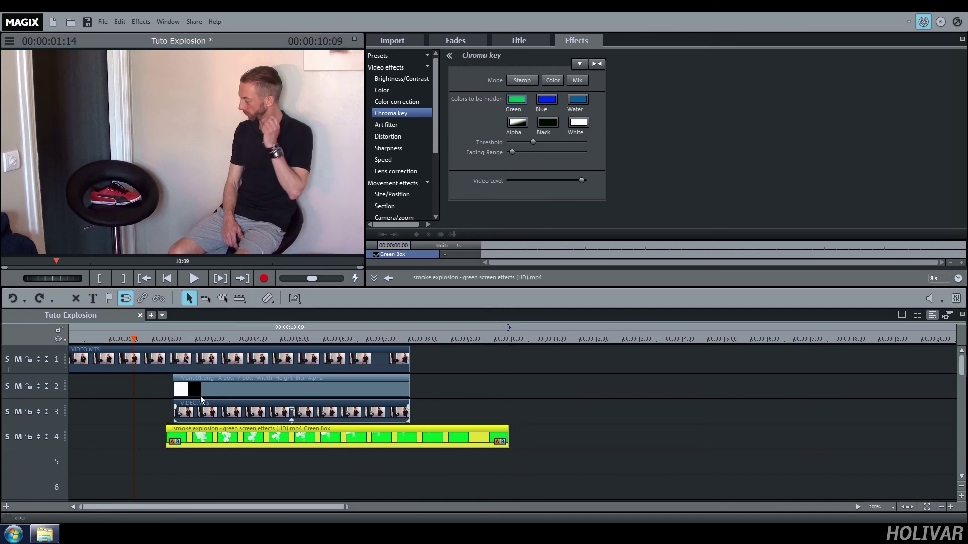
left_click(194, 279)
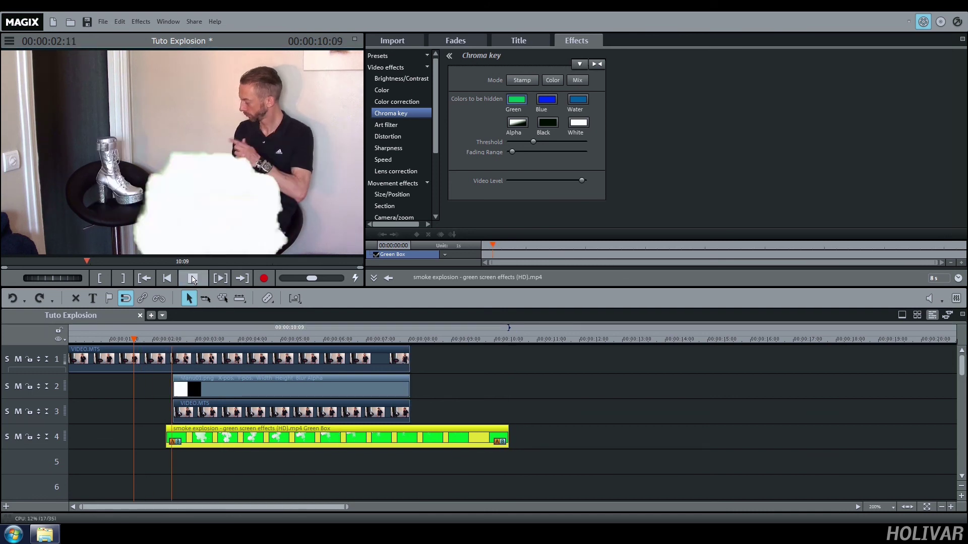
left_click(192, 278)
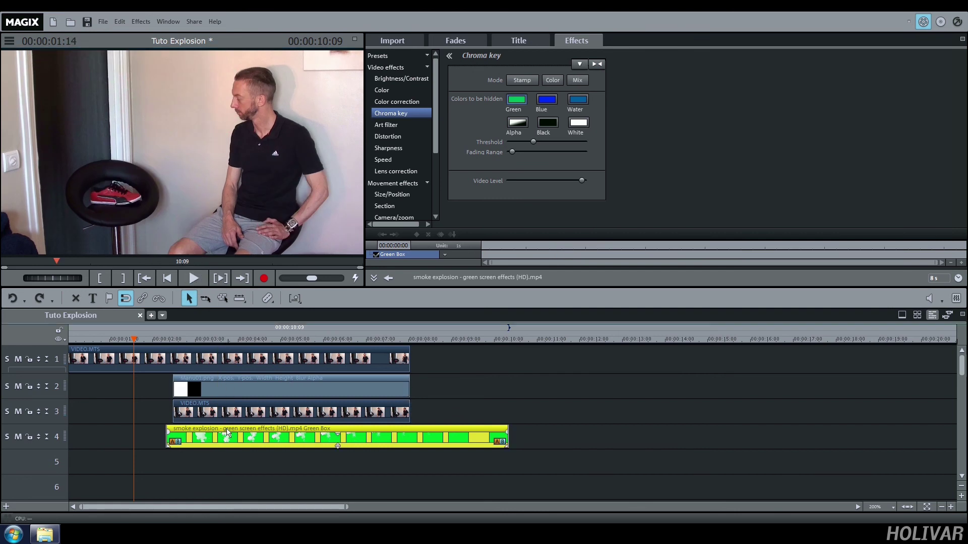
- Enlarge the smoke overlay to 116% zoom, move it left over the shoe, and preview it
left_click(389, 196)
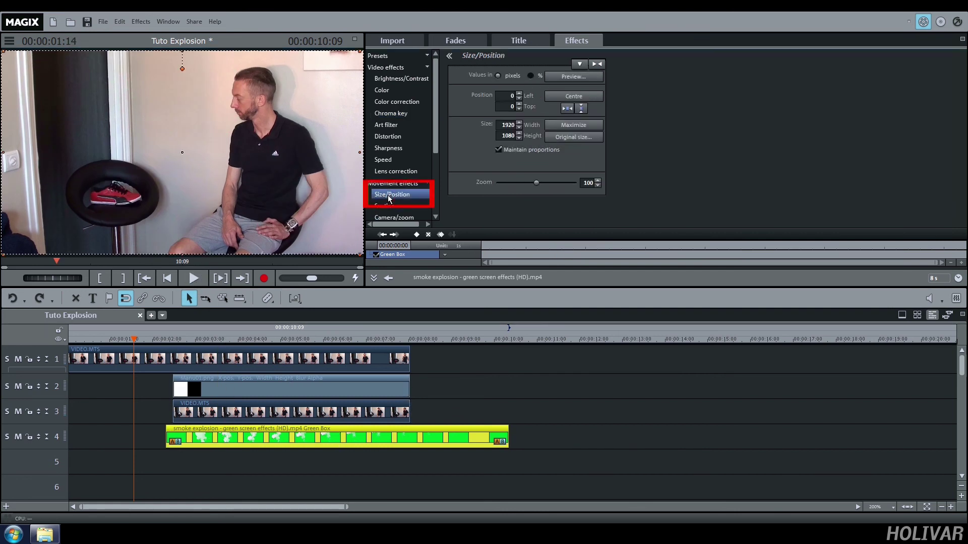
left_click_drag(537, 182, 543, 183)
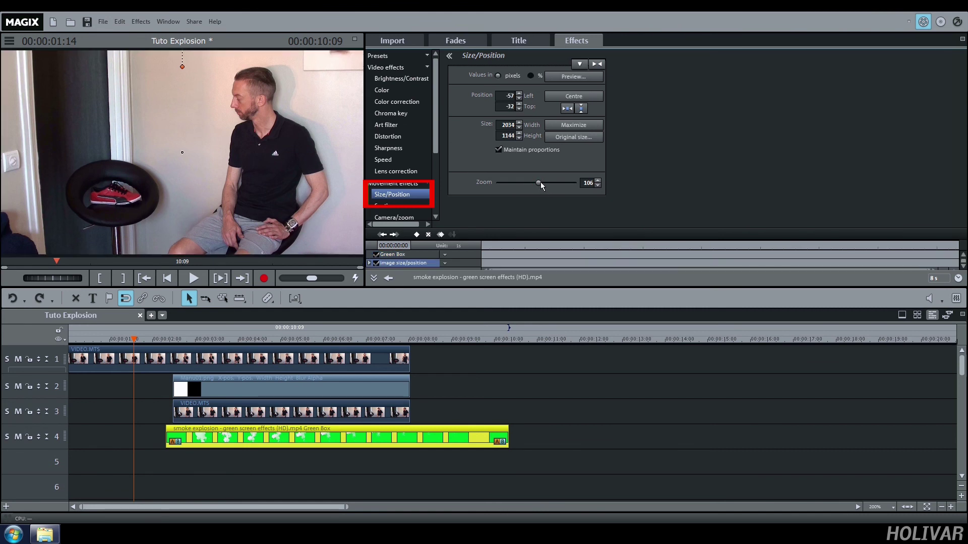
left_click(203, 342)
left_click_drag(241, 243, 225, 214)
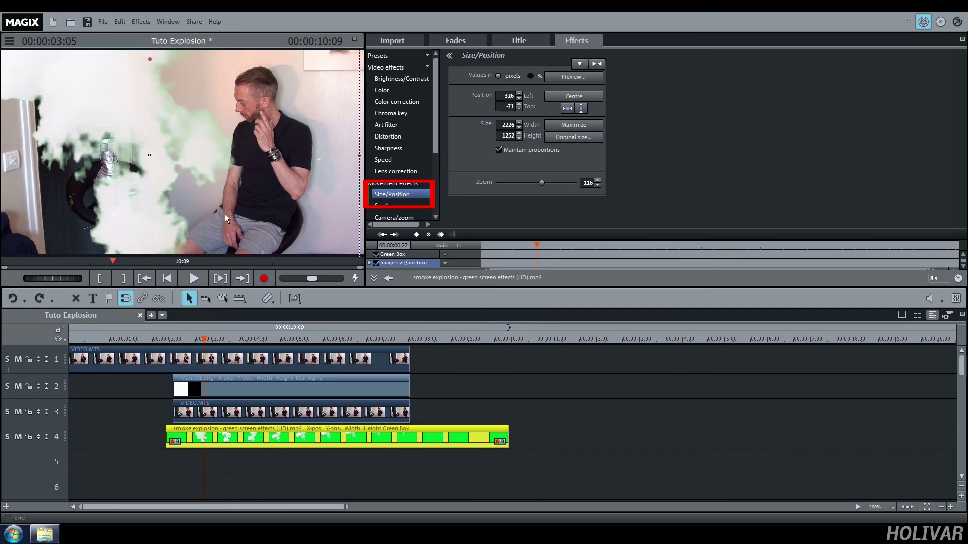
left_click(130, 340)
left_click(194, 278)
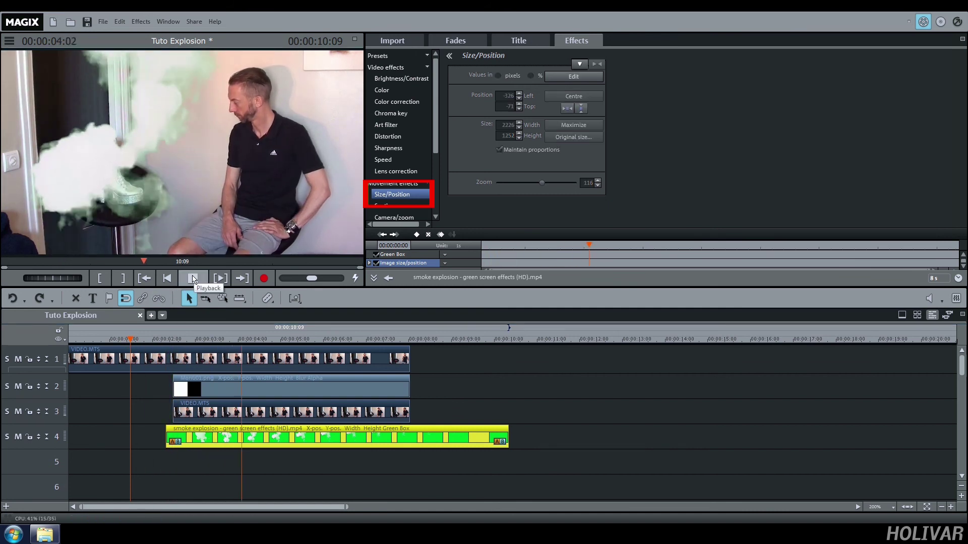
left_click(193, 278)
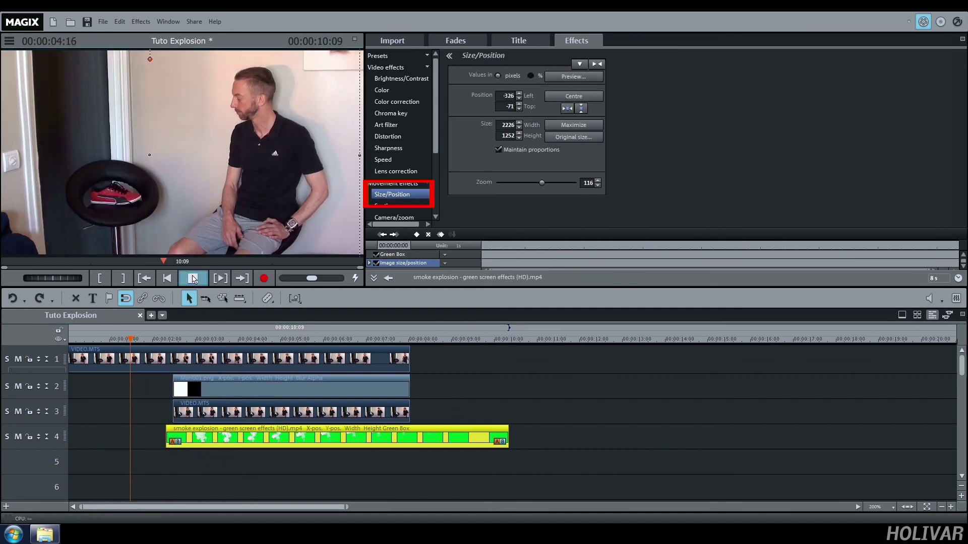
- Nudge the smoke clip slightly earlier on the timeline and preview the new timing
left_click(165, 340)
left_click_drag(32, 278, 42, 276)
mouse_move(180, 416)
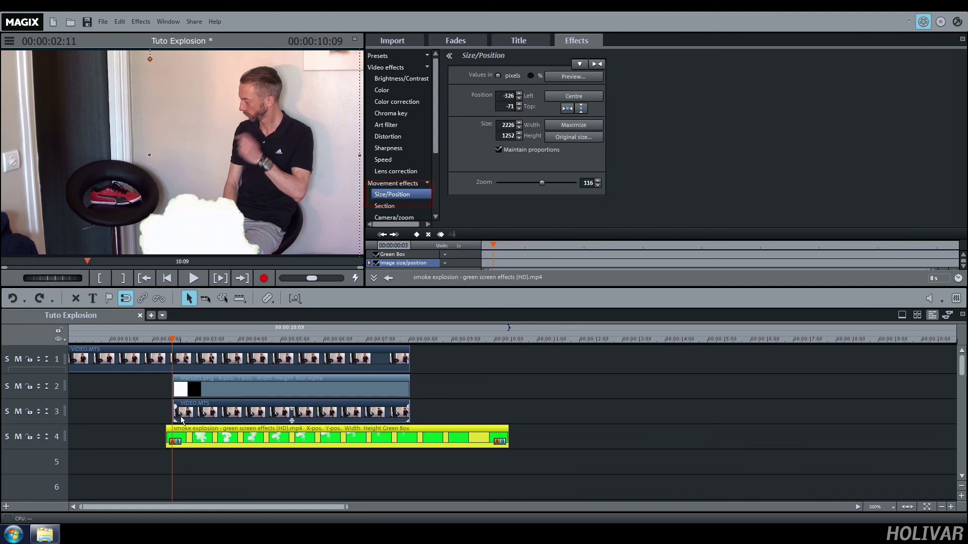
left_click(951, 507)
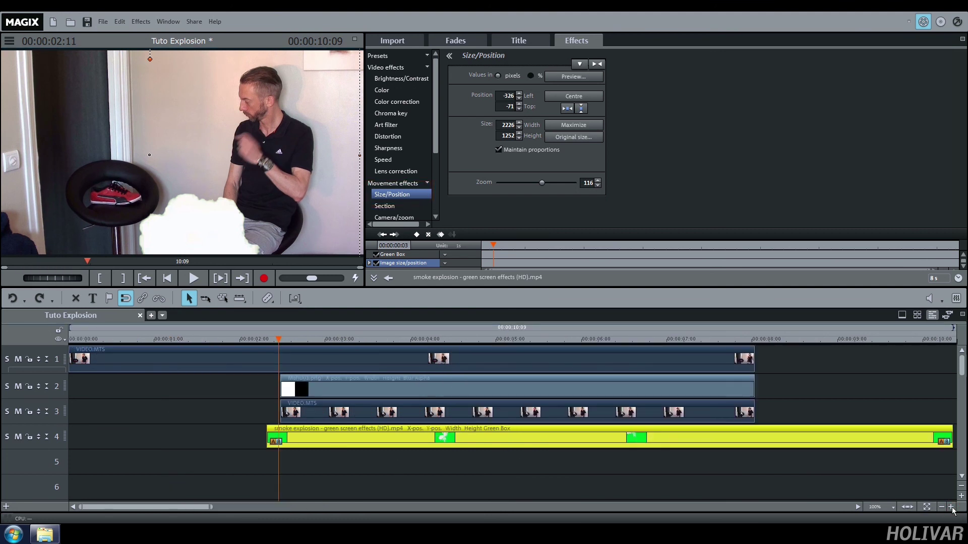
left_click_drag(299, 441, 296, 441)
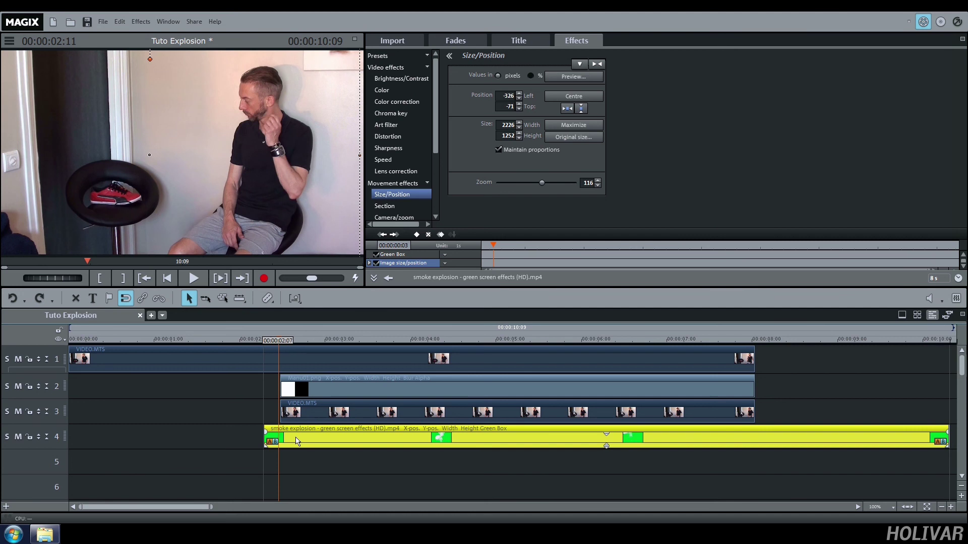
left_click(201, 342)
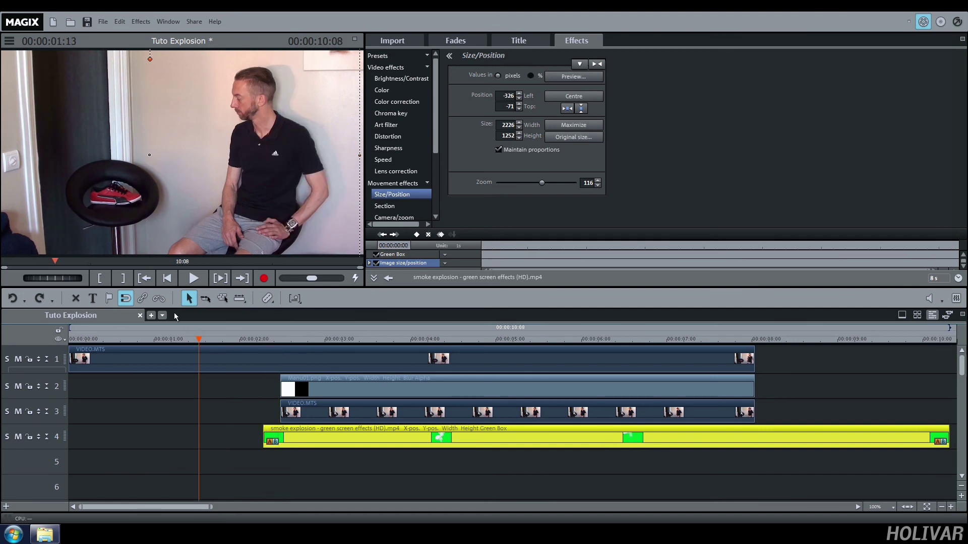
left_click(189, 282)
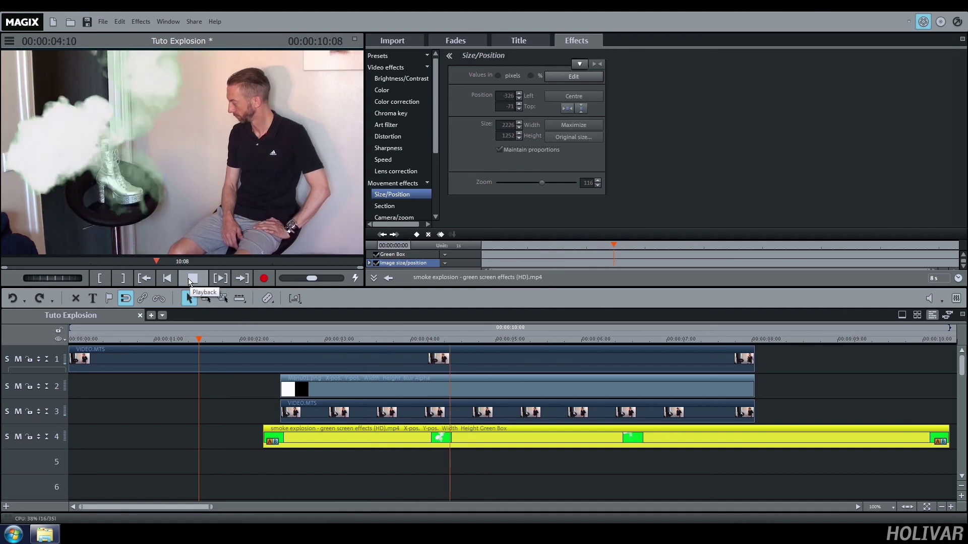
left_click(190, 282)
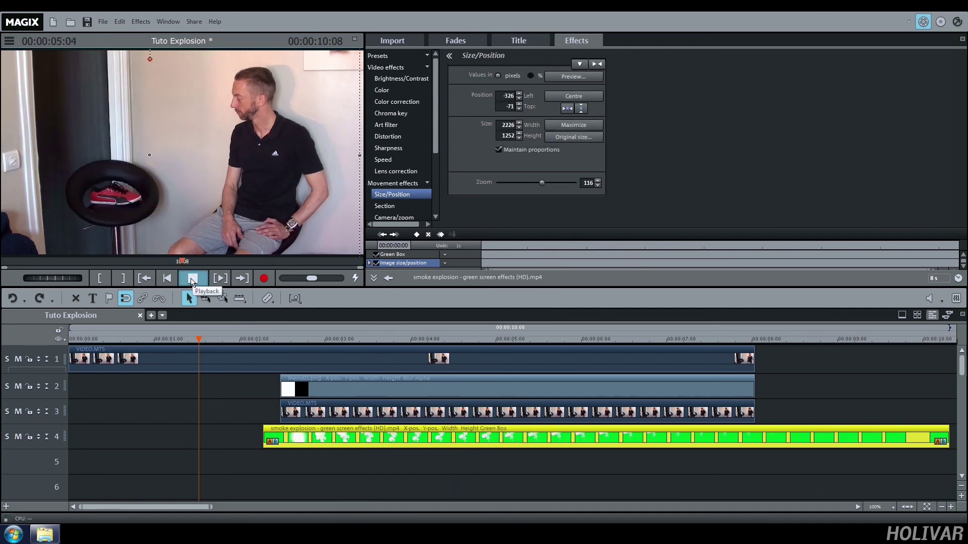
left_click(192, 280)
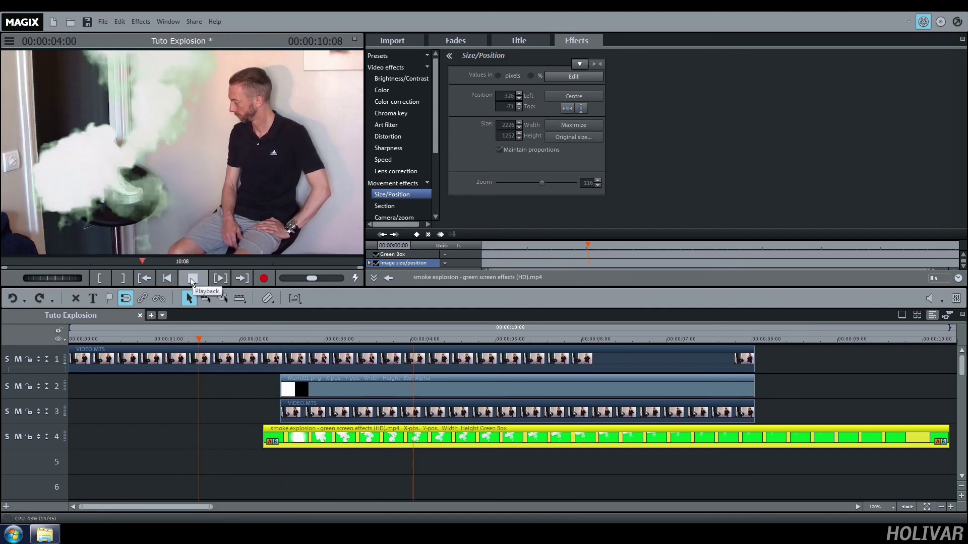
left_click(192, 280)
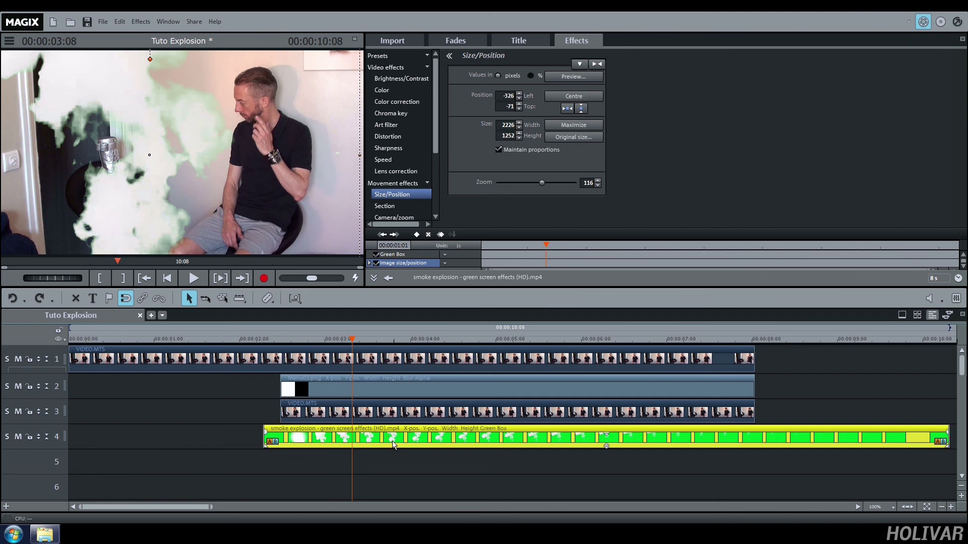
- Drag the smoke clip's chroma key Threshold slightly lower and preview the project from the start
left_click(413, 113)
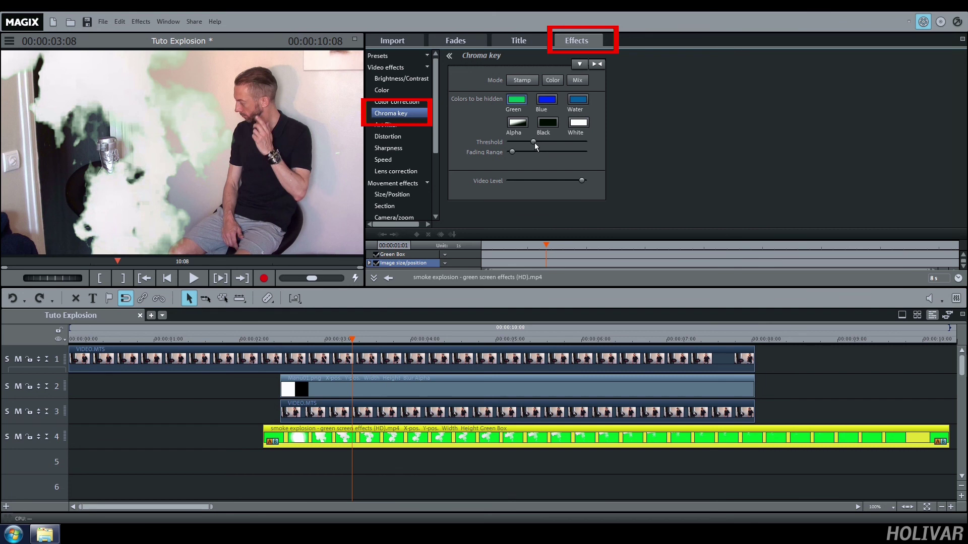
left_click_drag(534, 142, 523, 148)
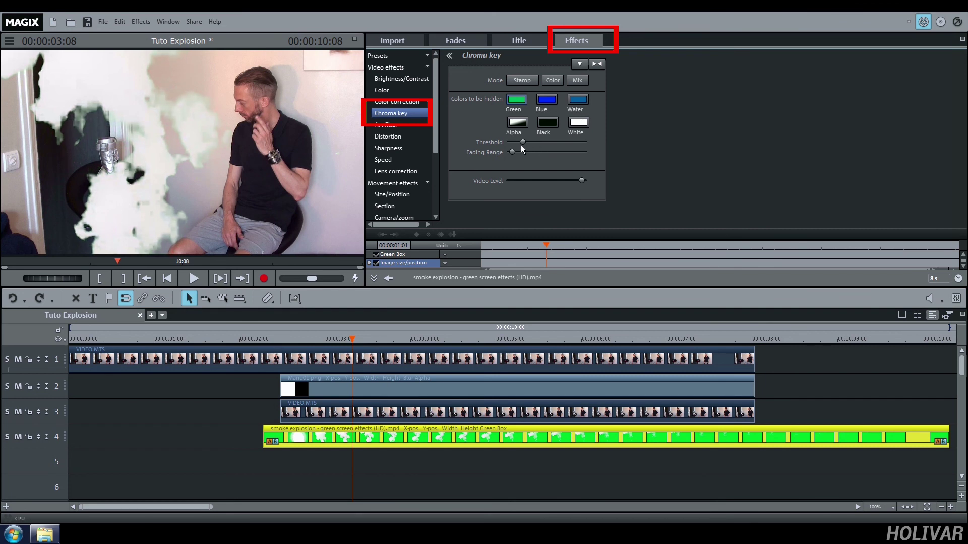
left_click_drag(521, 147, 522, 148)
left_click(167, 278)
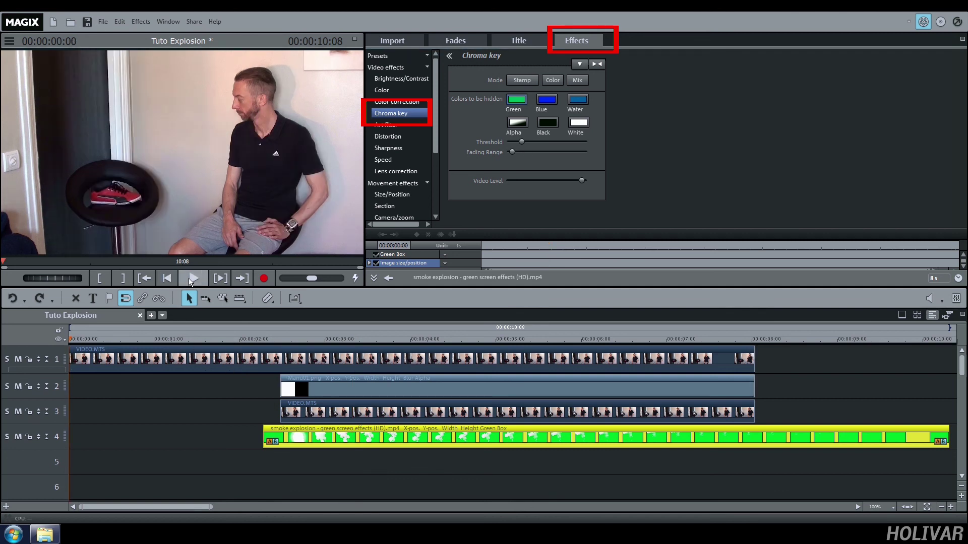
left_click(191, 280)
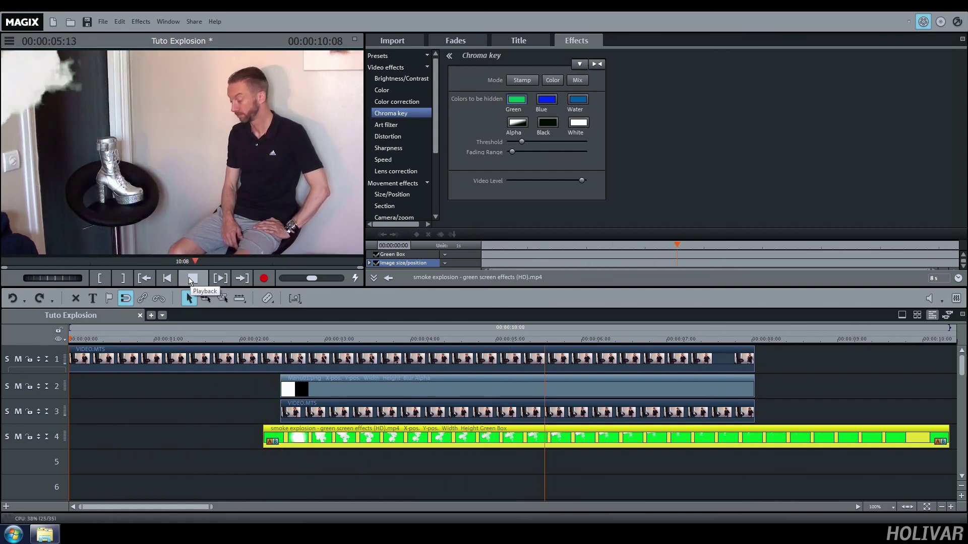
left_click(190, 280)
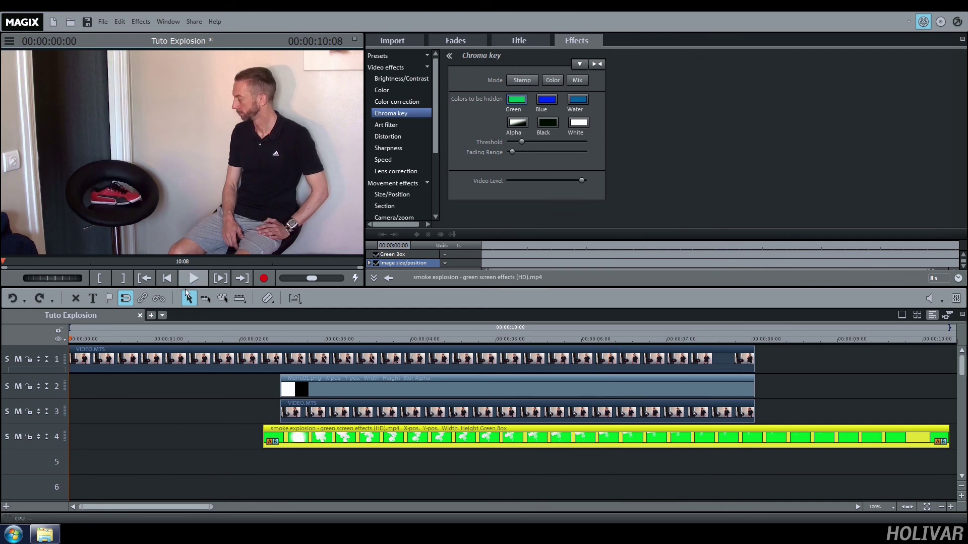
- Place Explosion 01.wav from Explorer on track 5, aligned with the smoke clip, and preview it
left_click(44, 537)
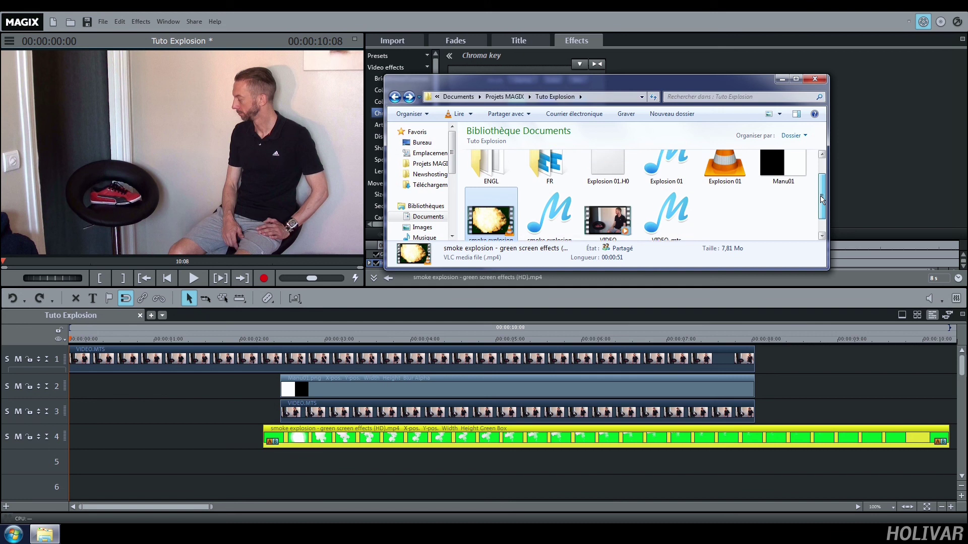
left_click_drag(822, 213, 822, 185)
left_click(733, 179)
left_click_drag(734, 179, 306, 460)
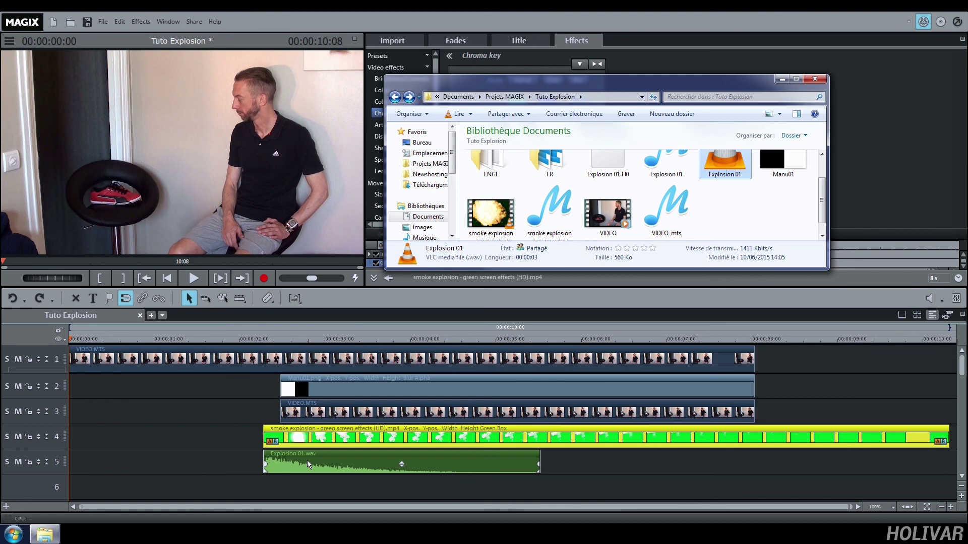
left_click(308, 461)
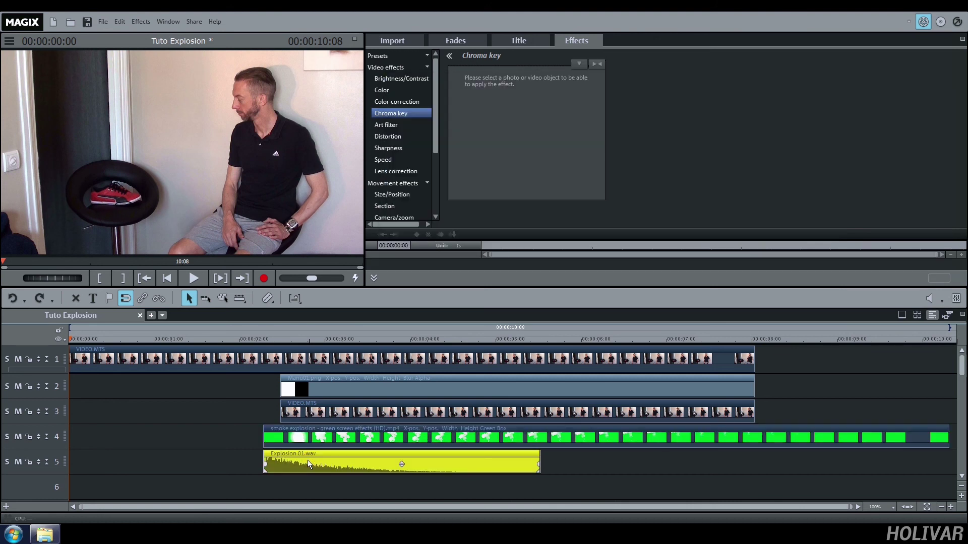
left_click(210, 340)
left_click(194, 279)
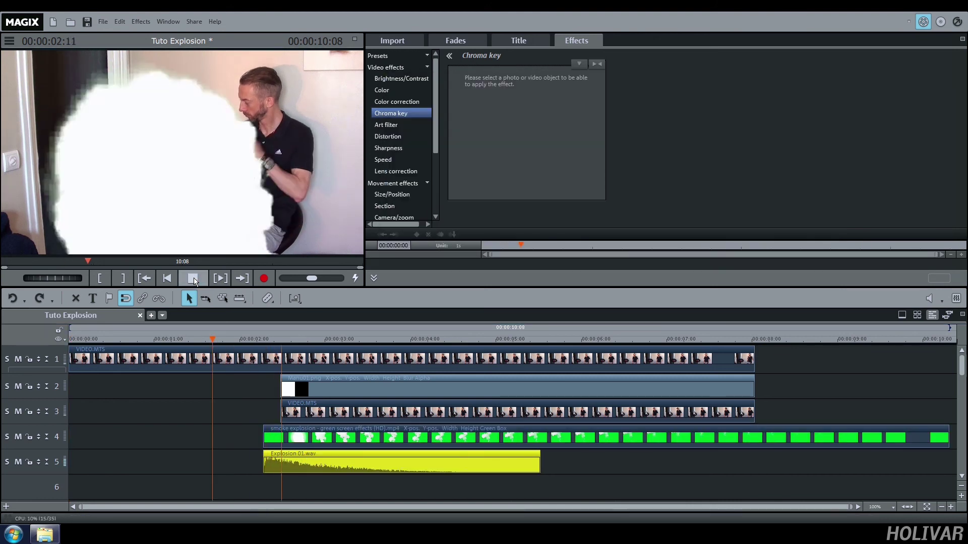